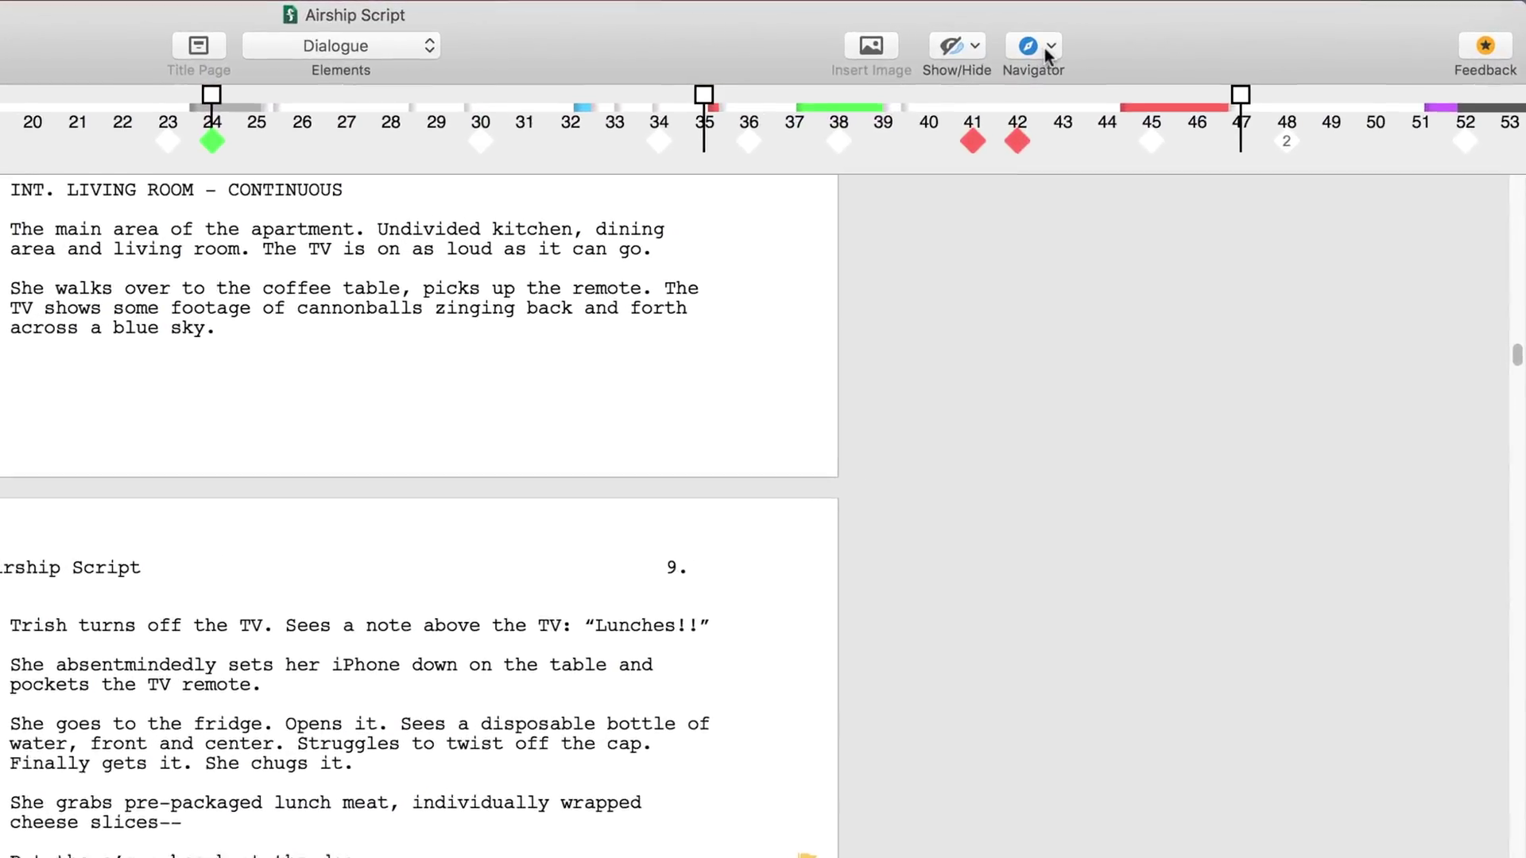
# Show the script's ScriptNotes list in the Navigator and jump to the Alternative note
pyautogui.click(1127, 47)
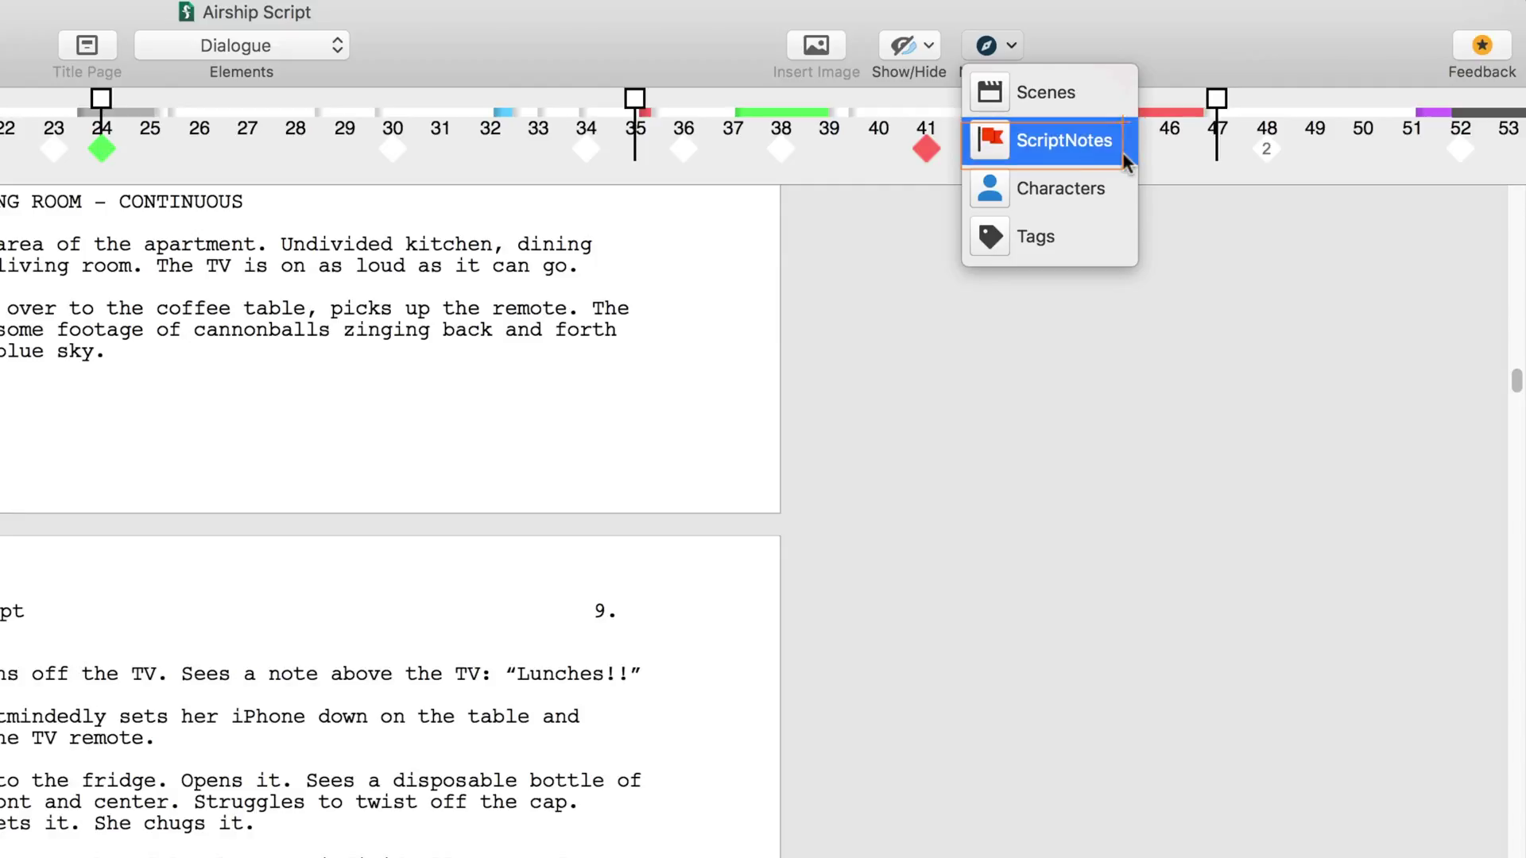
pyautogui.click(1063, 140)
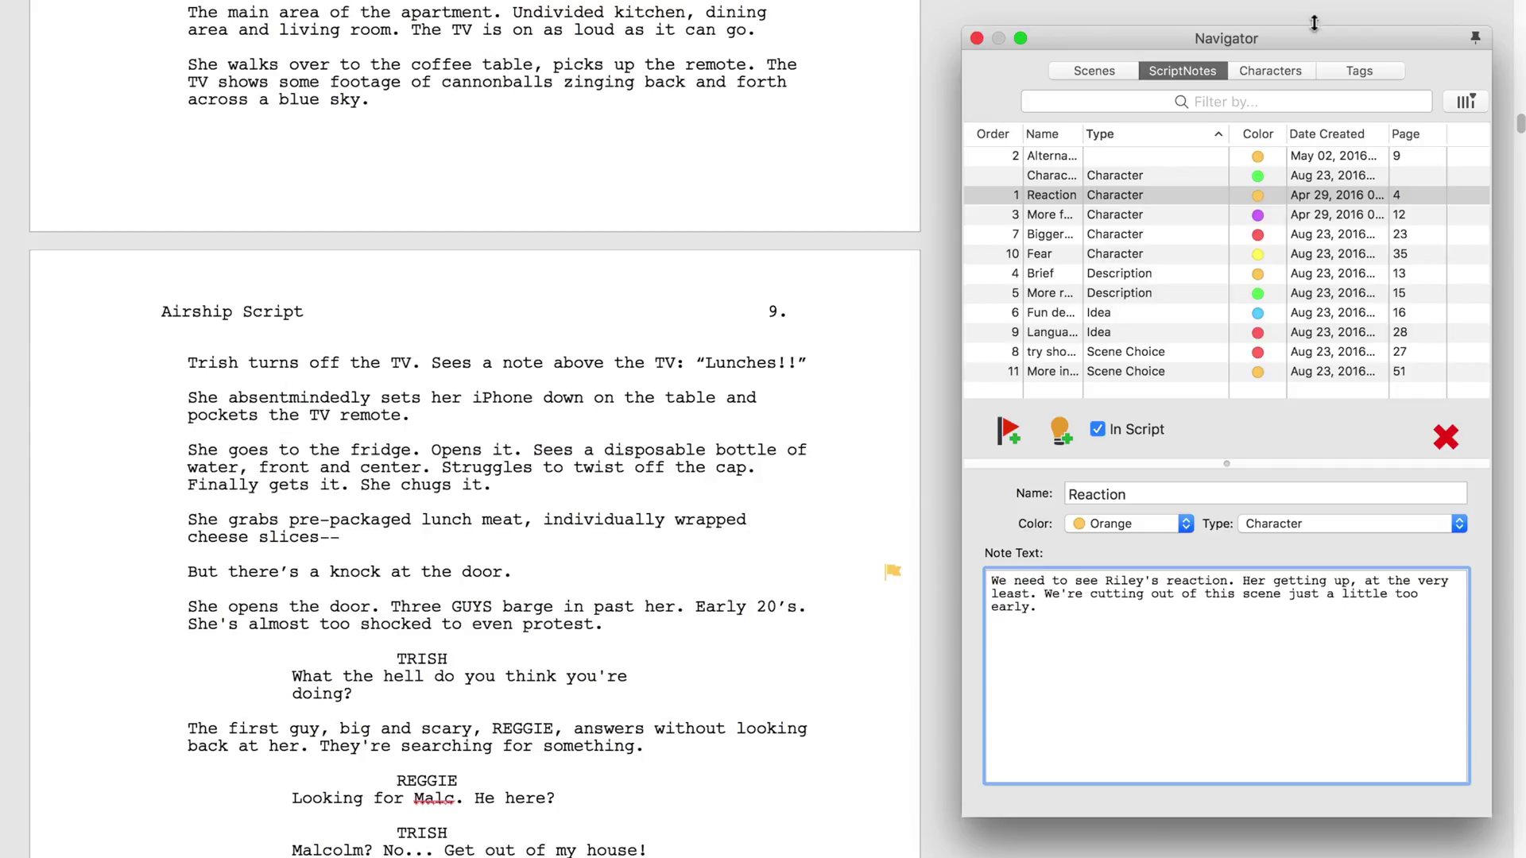
pyautogui.doubleClick(894, 574)
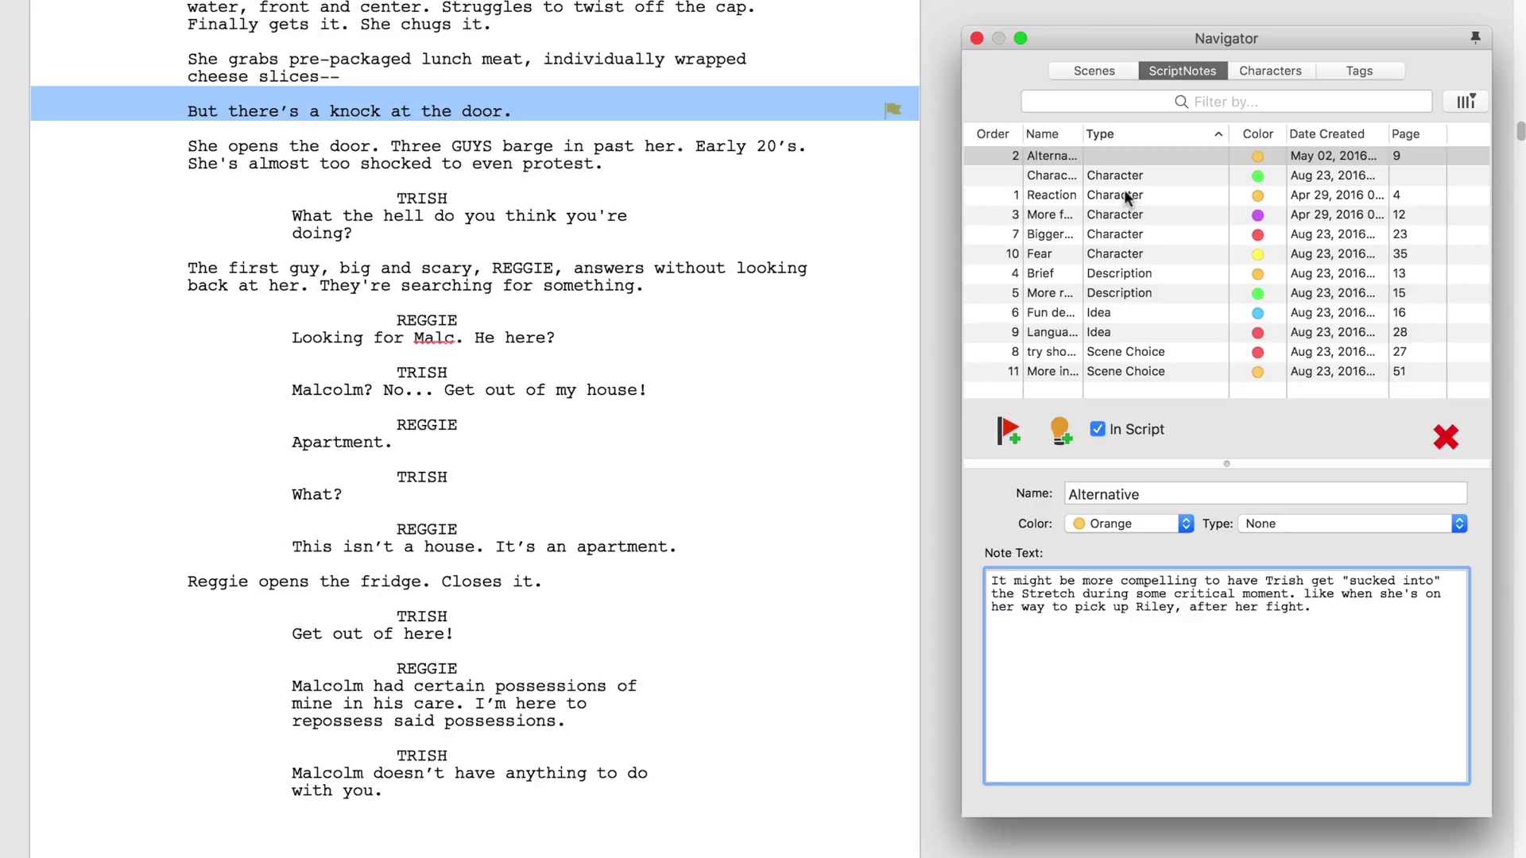
# Step through the Reaction note and others to display the Brief note's details
pyautogui.click(1125, 195)
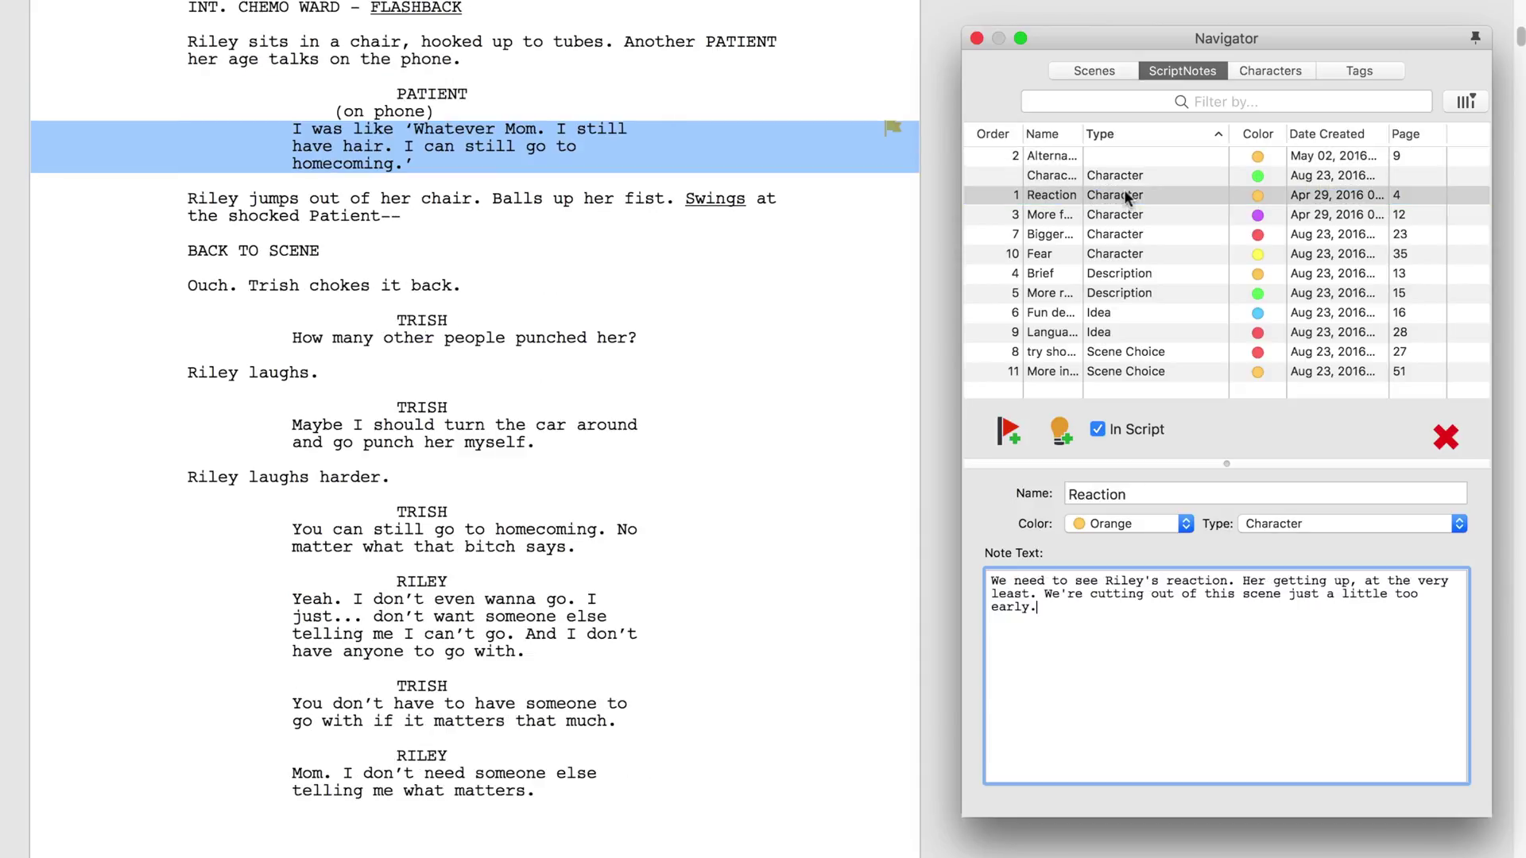
pyautogui.click(1124, 236)
pyautogui.click(1125, 275)
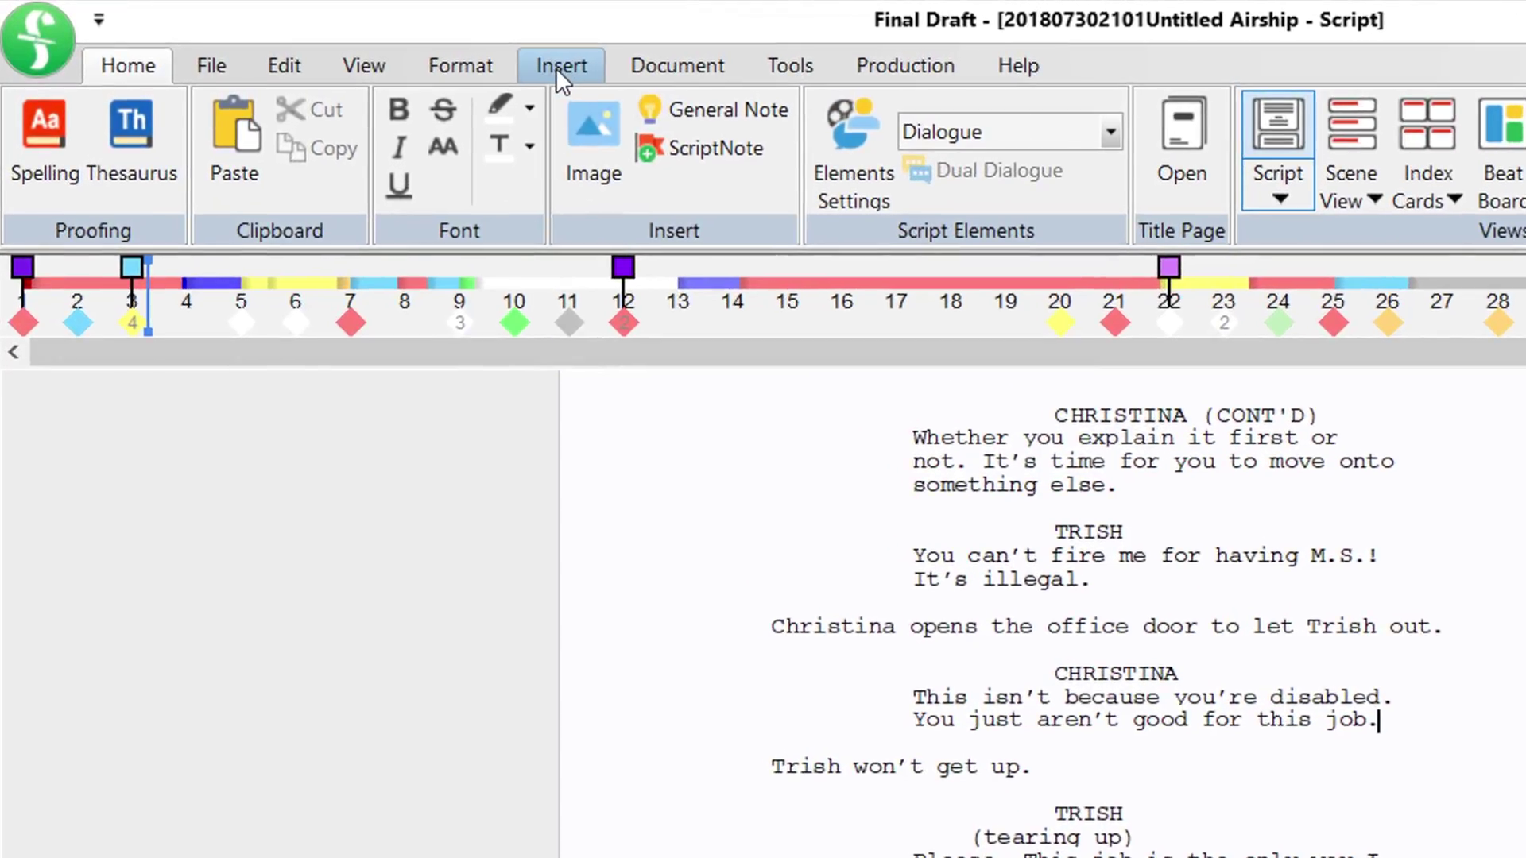
pyautogui.click(517, 61)
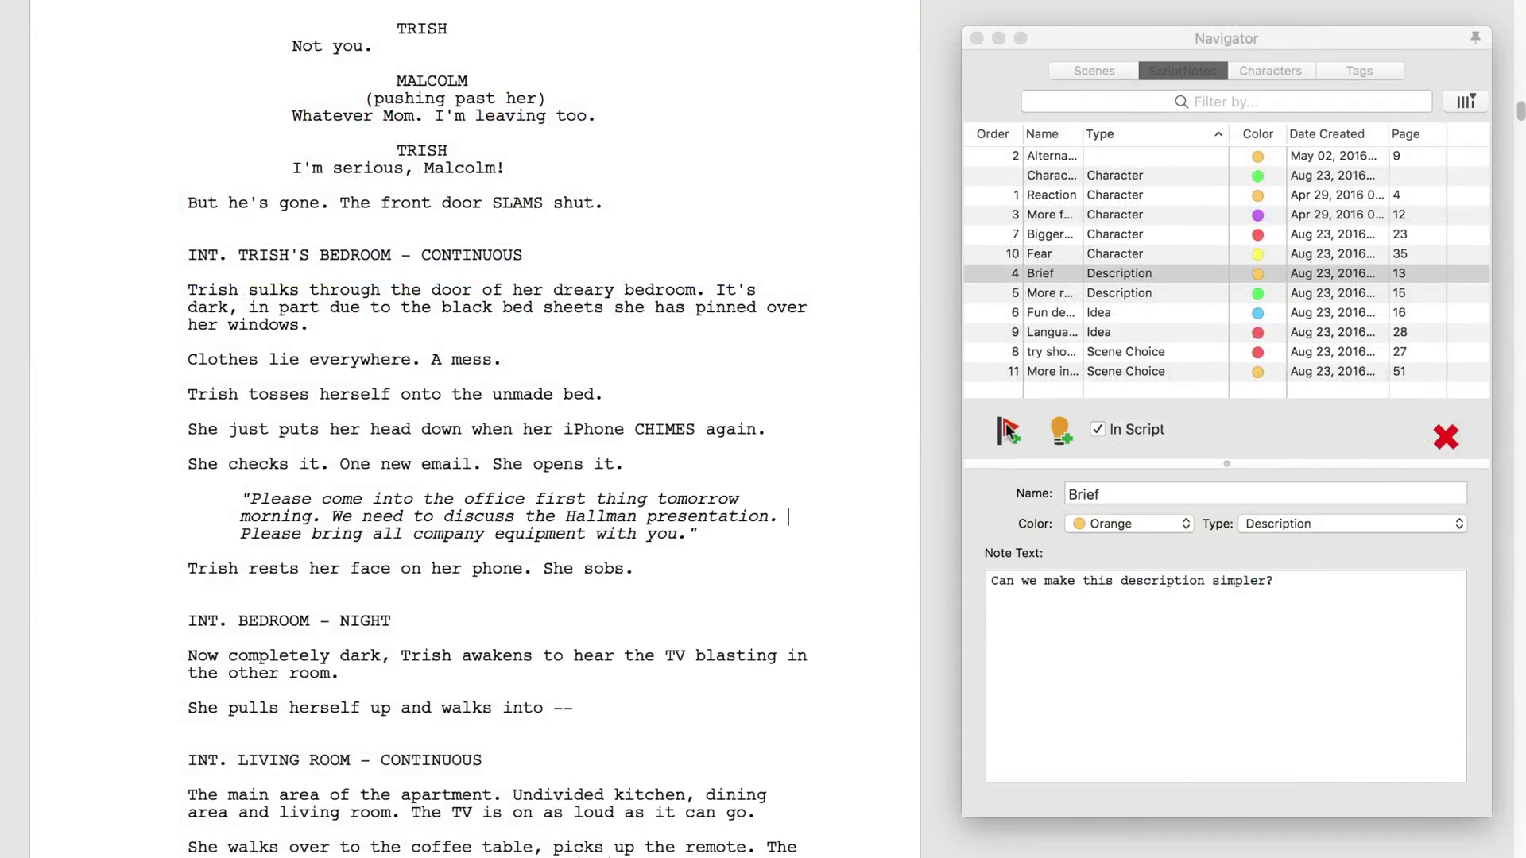
# Add a ScriptNote beside the page 8 email, pin the Navigator, and name it 'Punch Up Dialogue'
pyautogui.click(1061, 430)
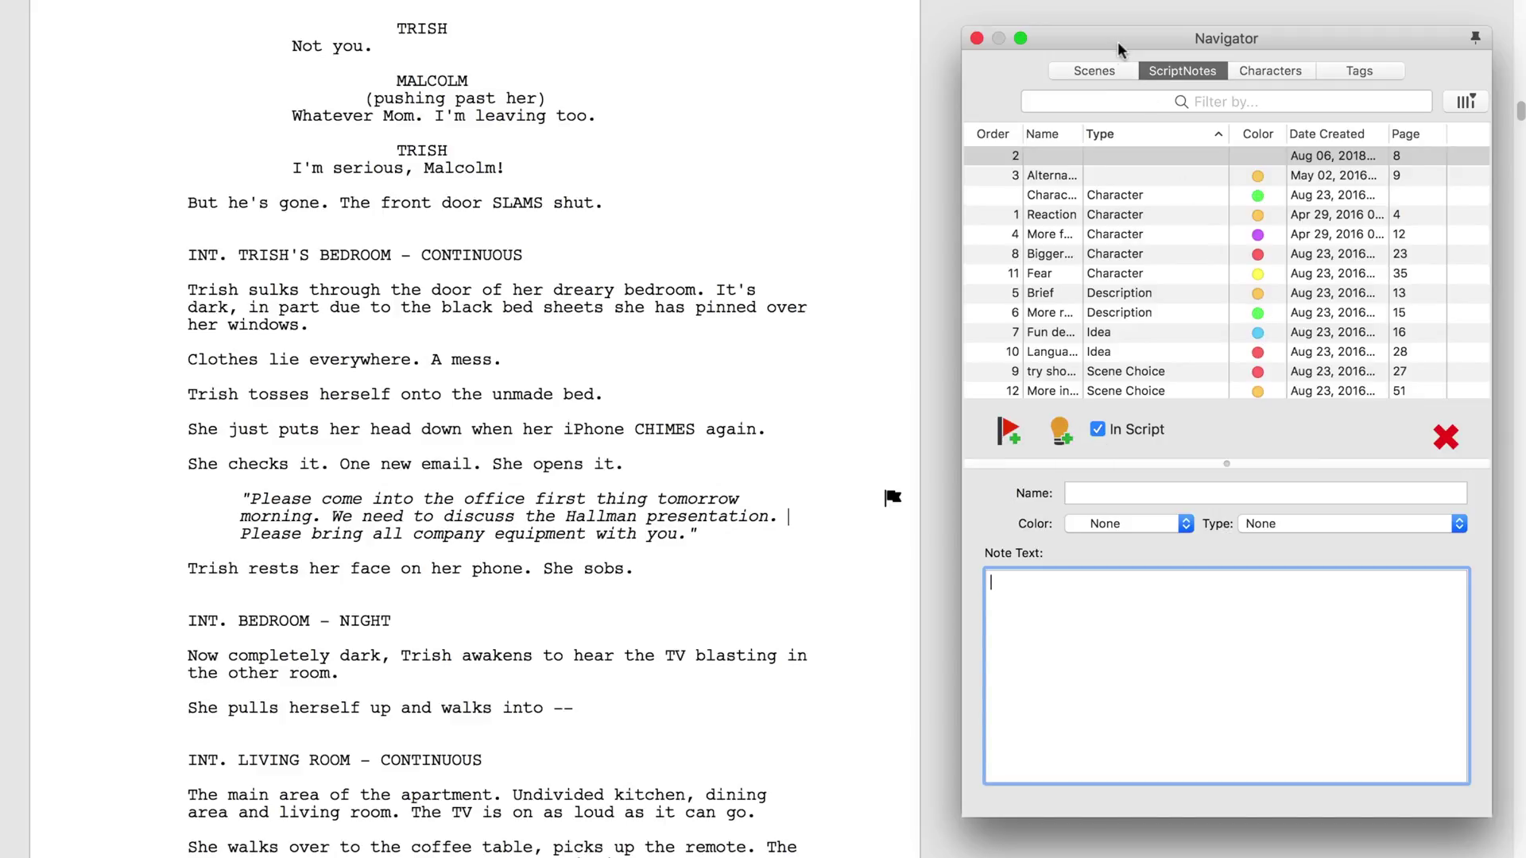
pyautogui.moveTo(1116, 42); pyautogui.dragTo(1068, 53)
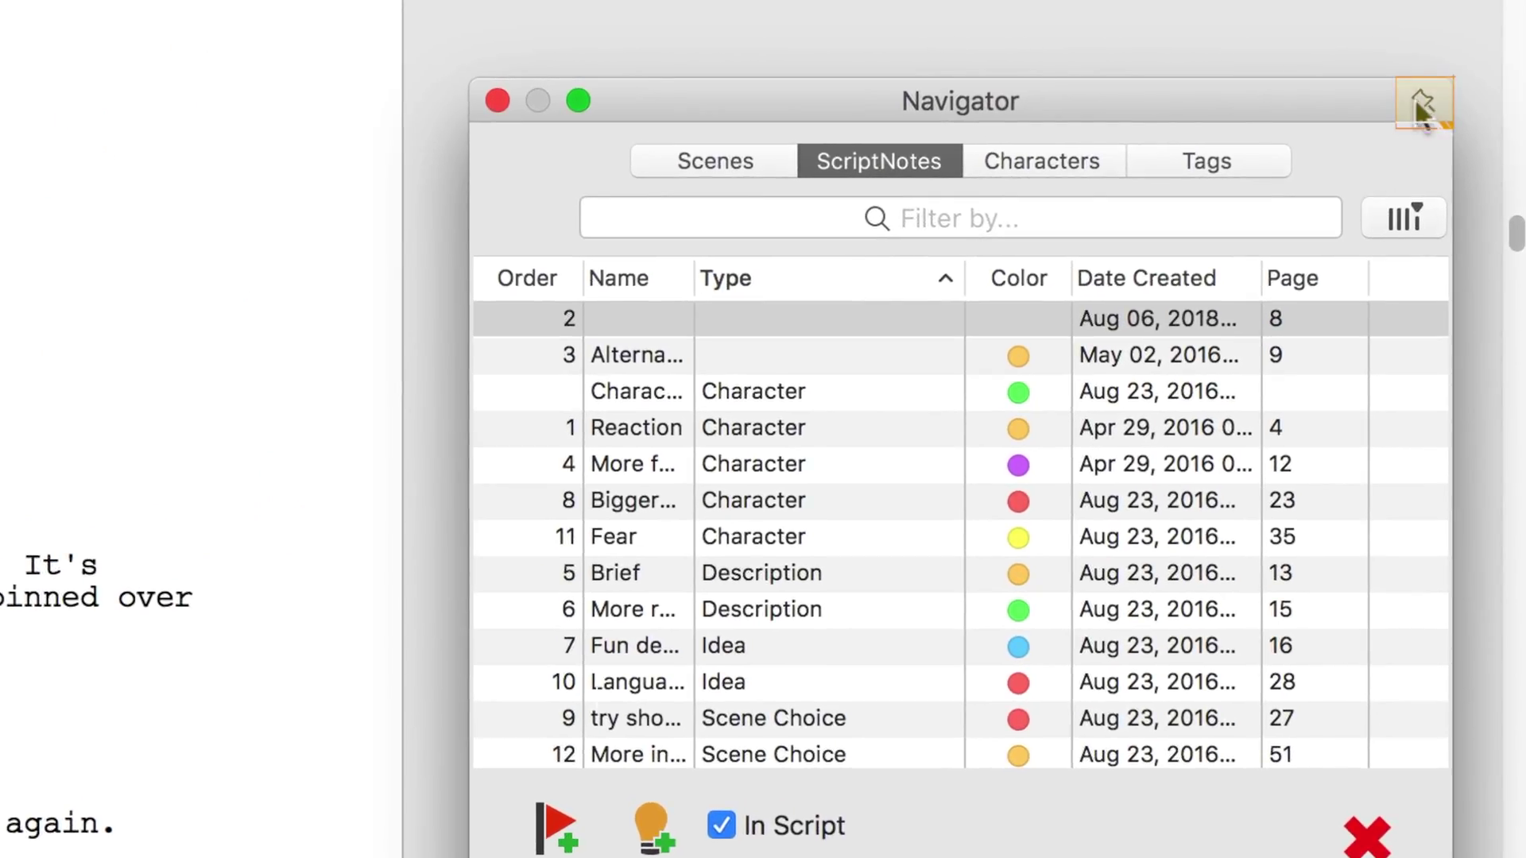
pyautogui.click(1421, 102)
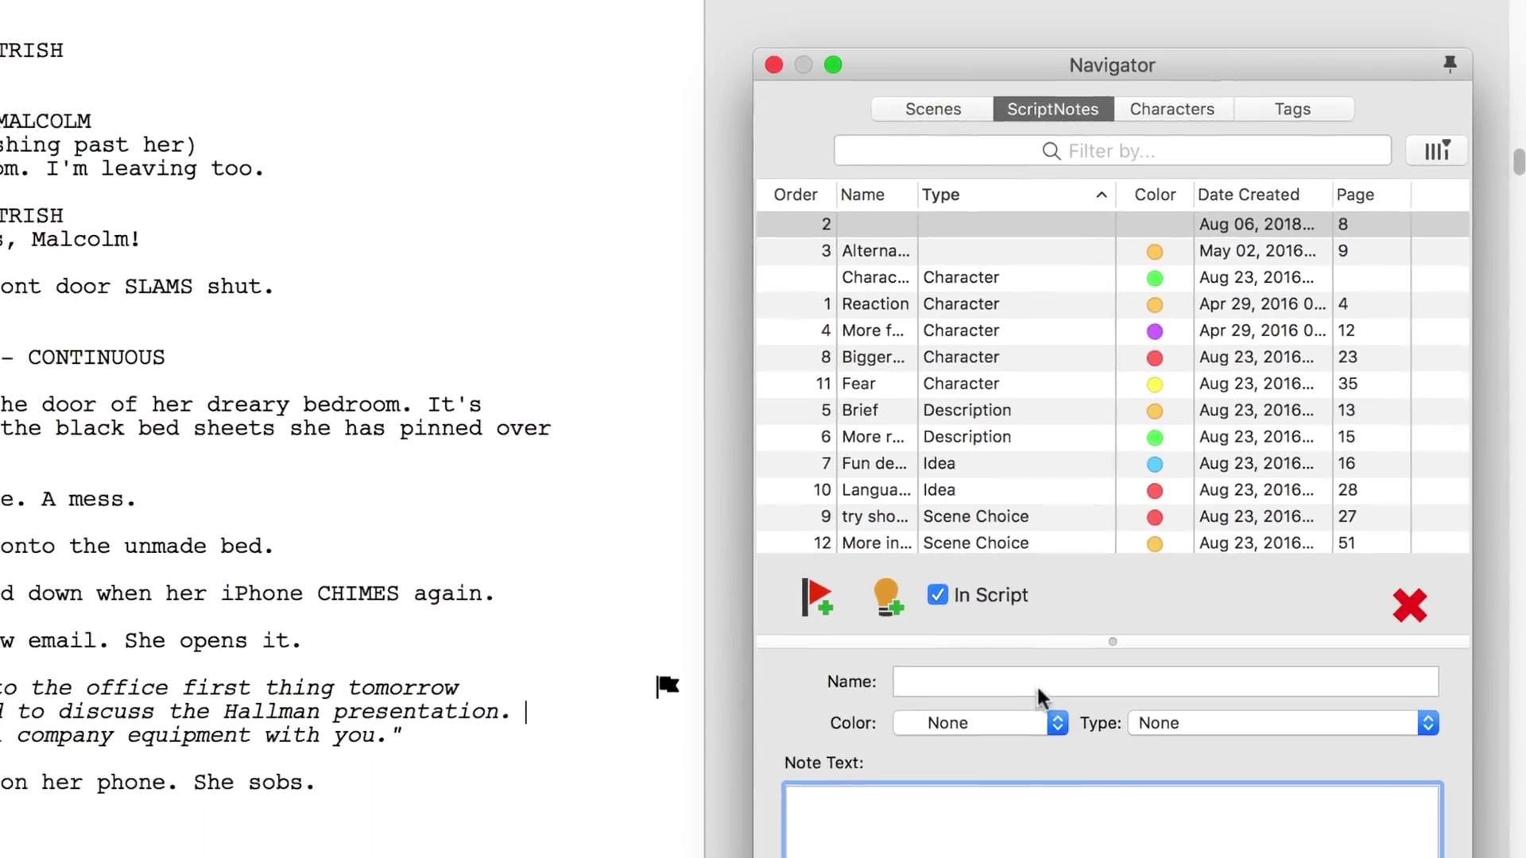
pyautogui.click(1040, 686)
pyautogui.write('Punch Up Dialogue')
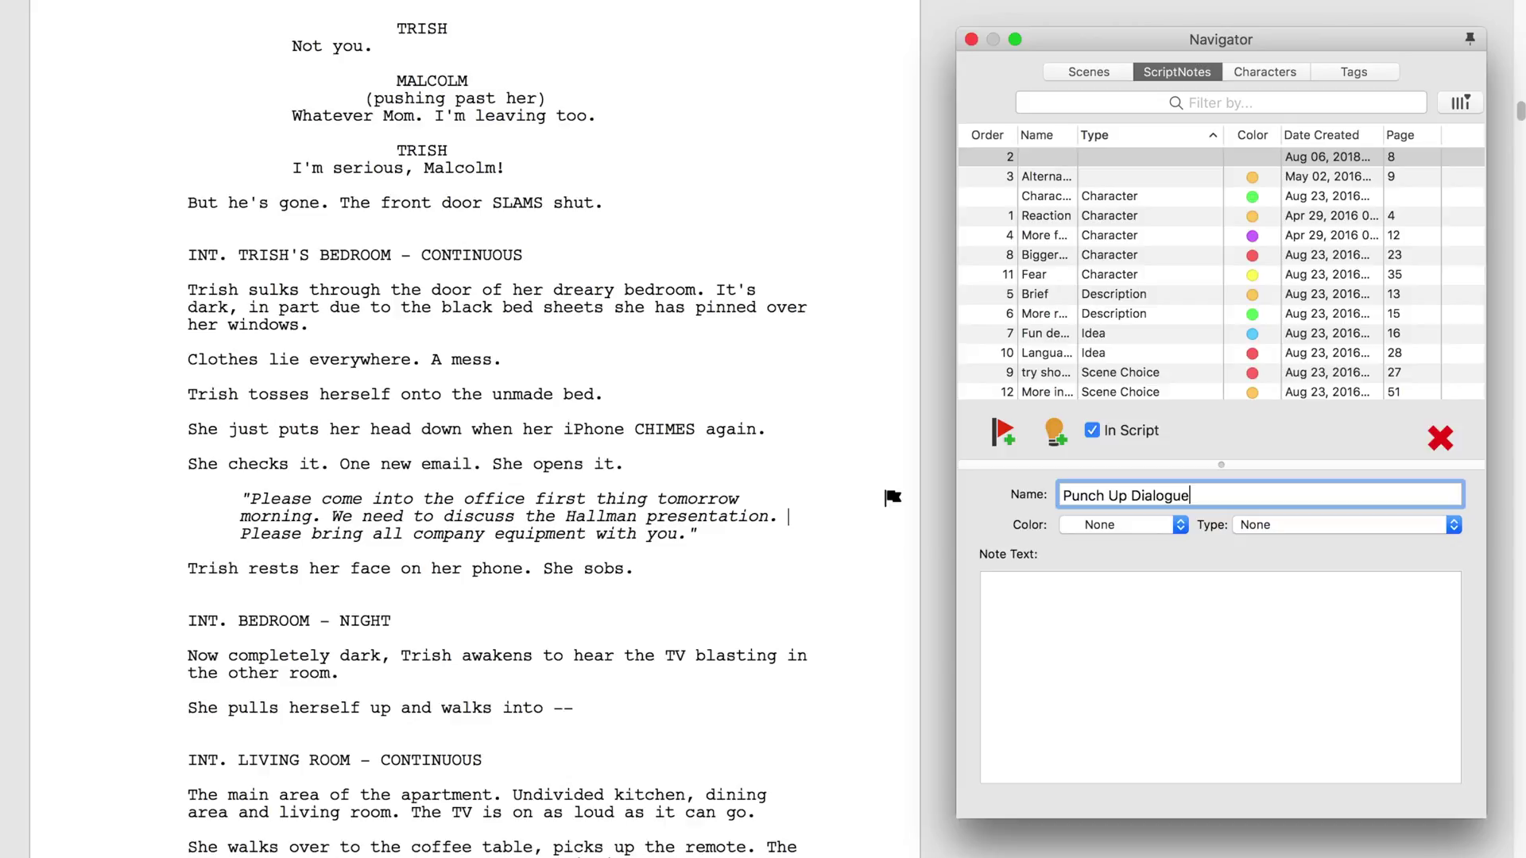
# Note that the line falls flat and assign a newly created 'Ask Mary' type
pyautogui.click(1231, 631)
pyautogui.write('This line fa')
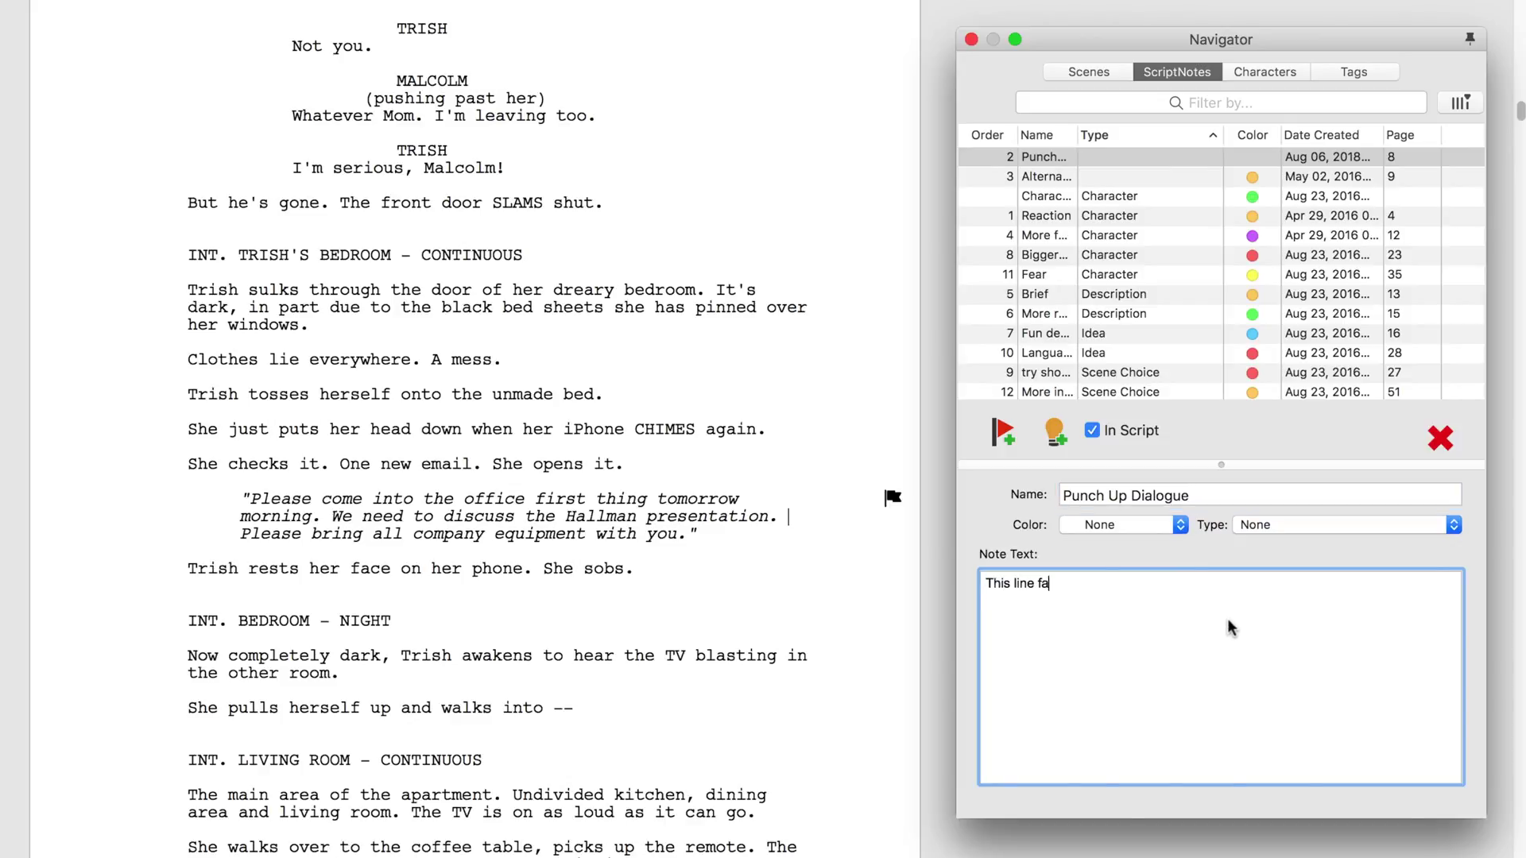
pyautogui.write("lls flat, we don't know what he wo")
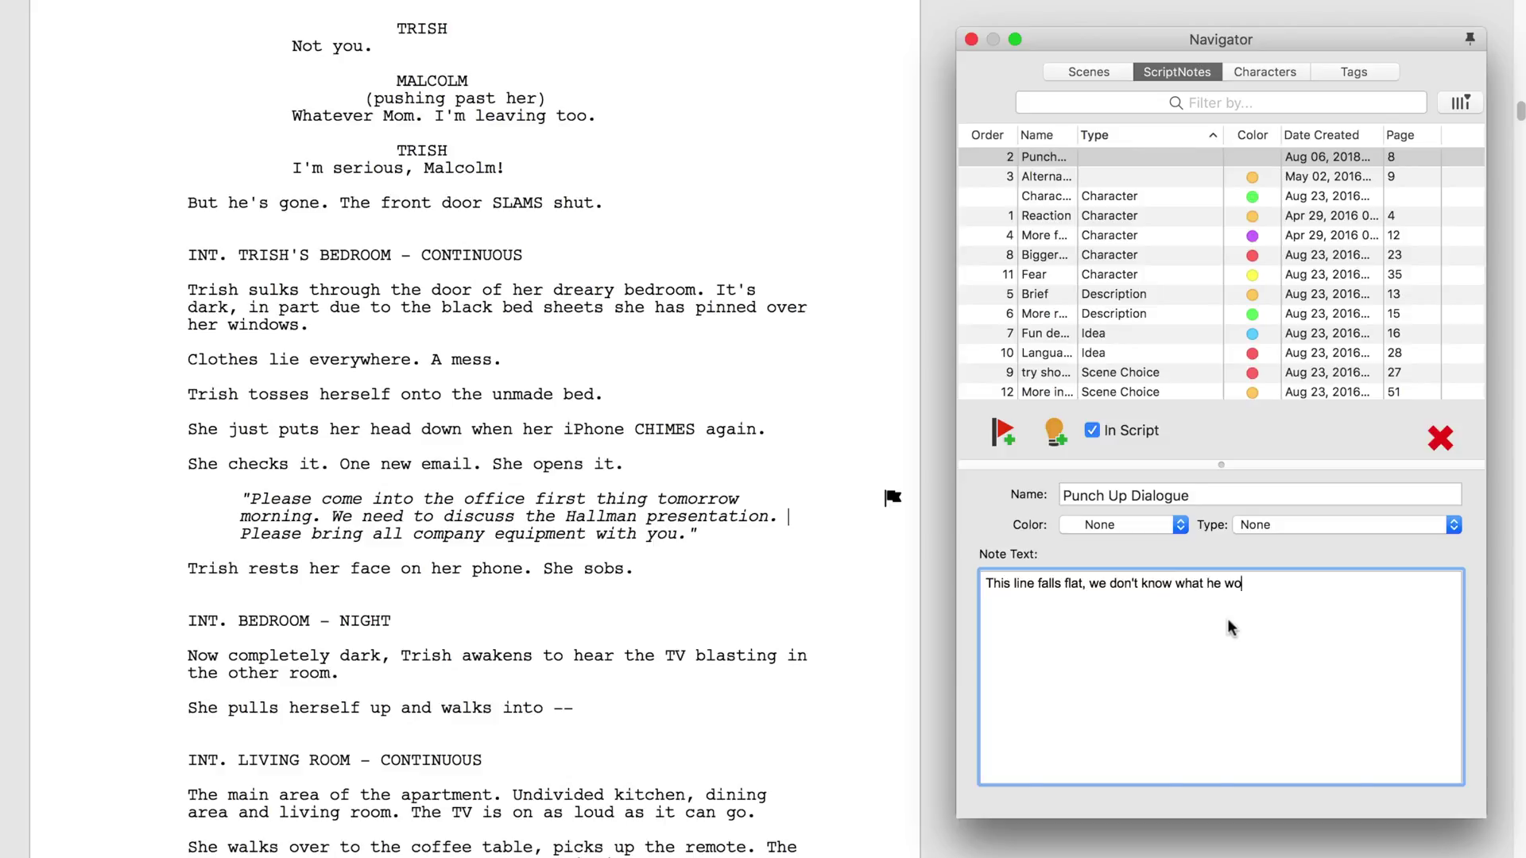
pyautogui.write('uld reach this way')
pyautogui.click(1277, 524)
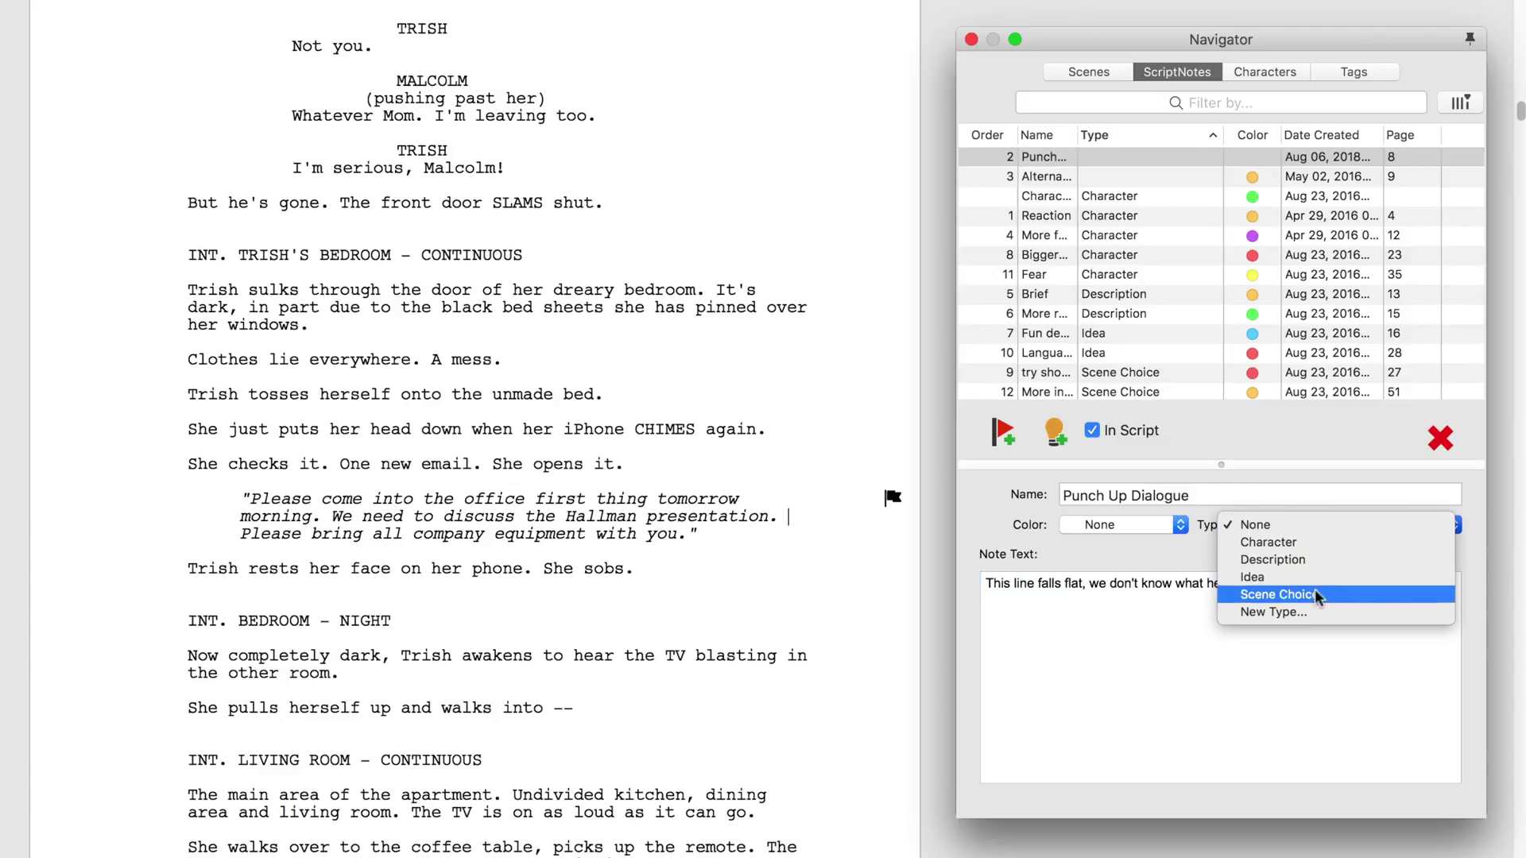
pyautogui.click(1324, 611)
pyautogui.write('Ask Mary')
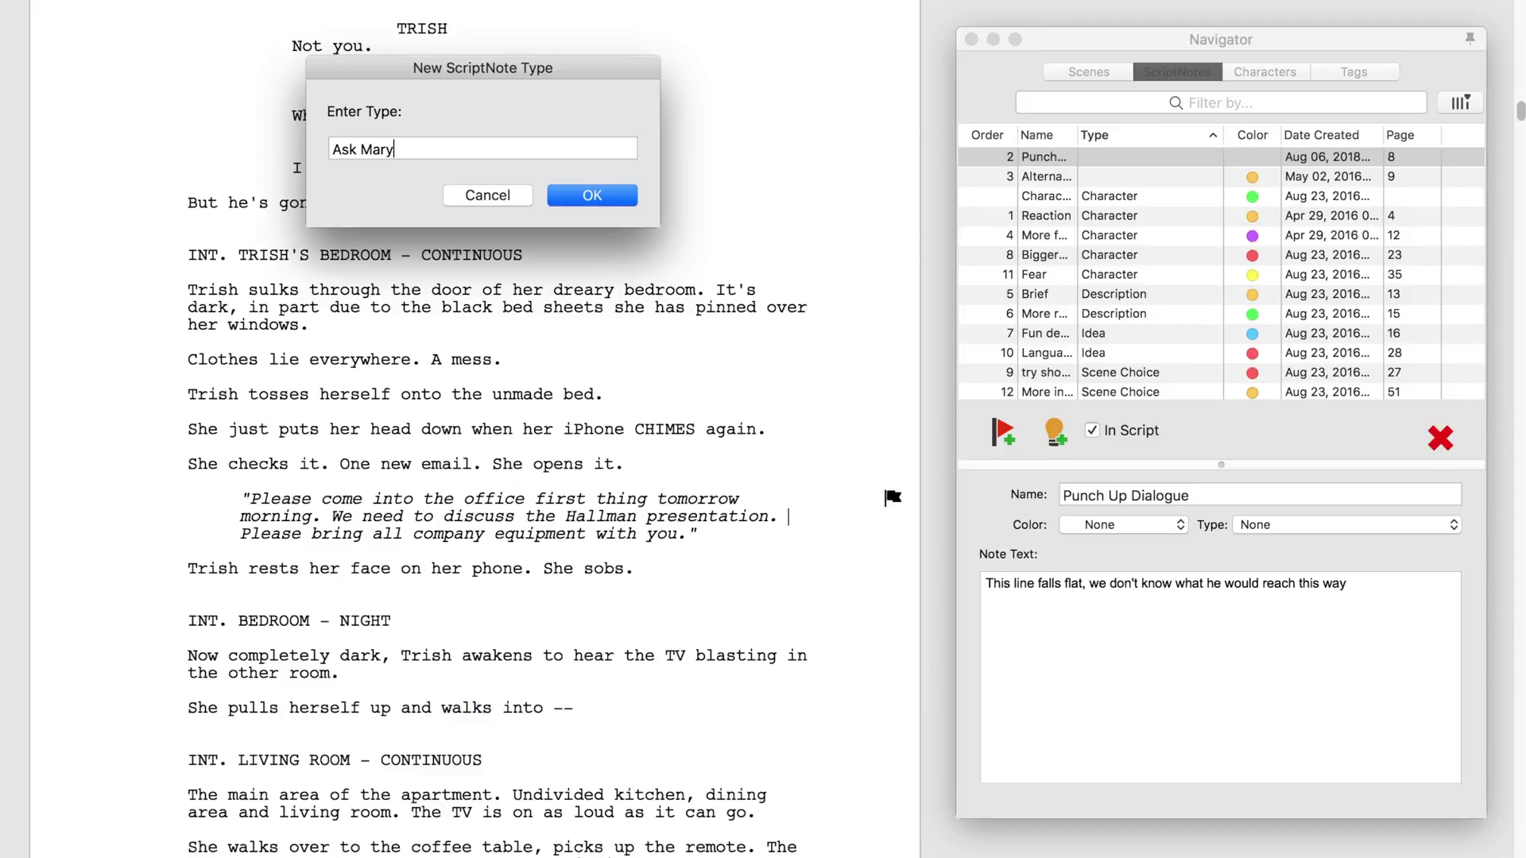
pyautogui.press('Return')
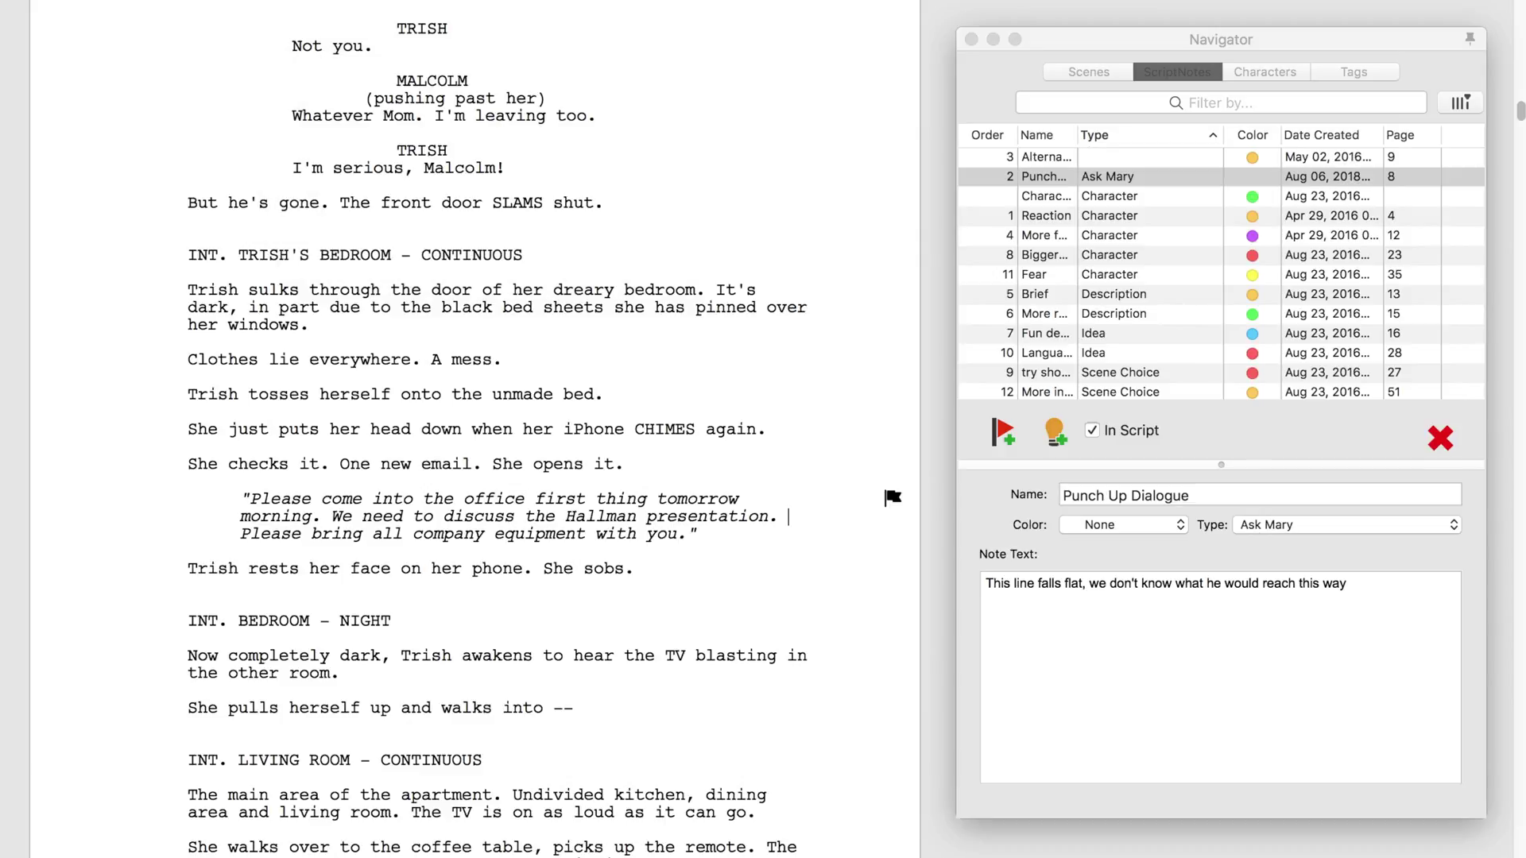
# Color the Punch Up Dialogue note purple and close the Navigator window
pyautogui.click(1174, 526)
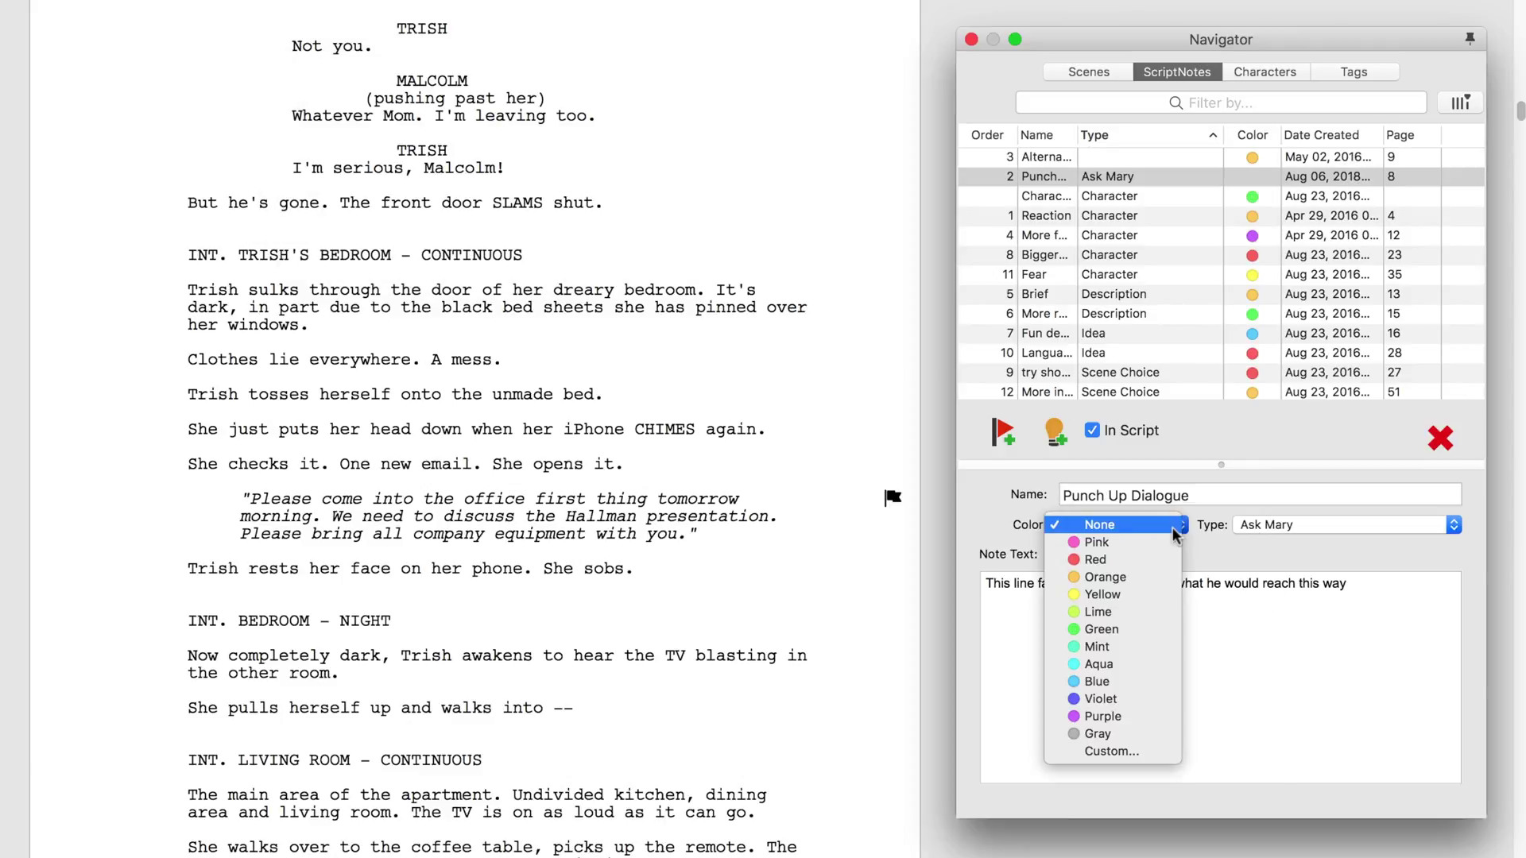
pyautogui.click(1164, 718)
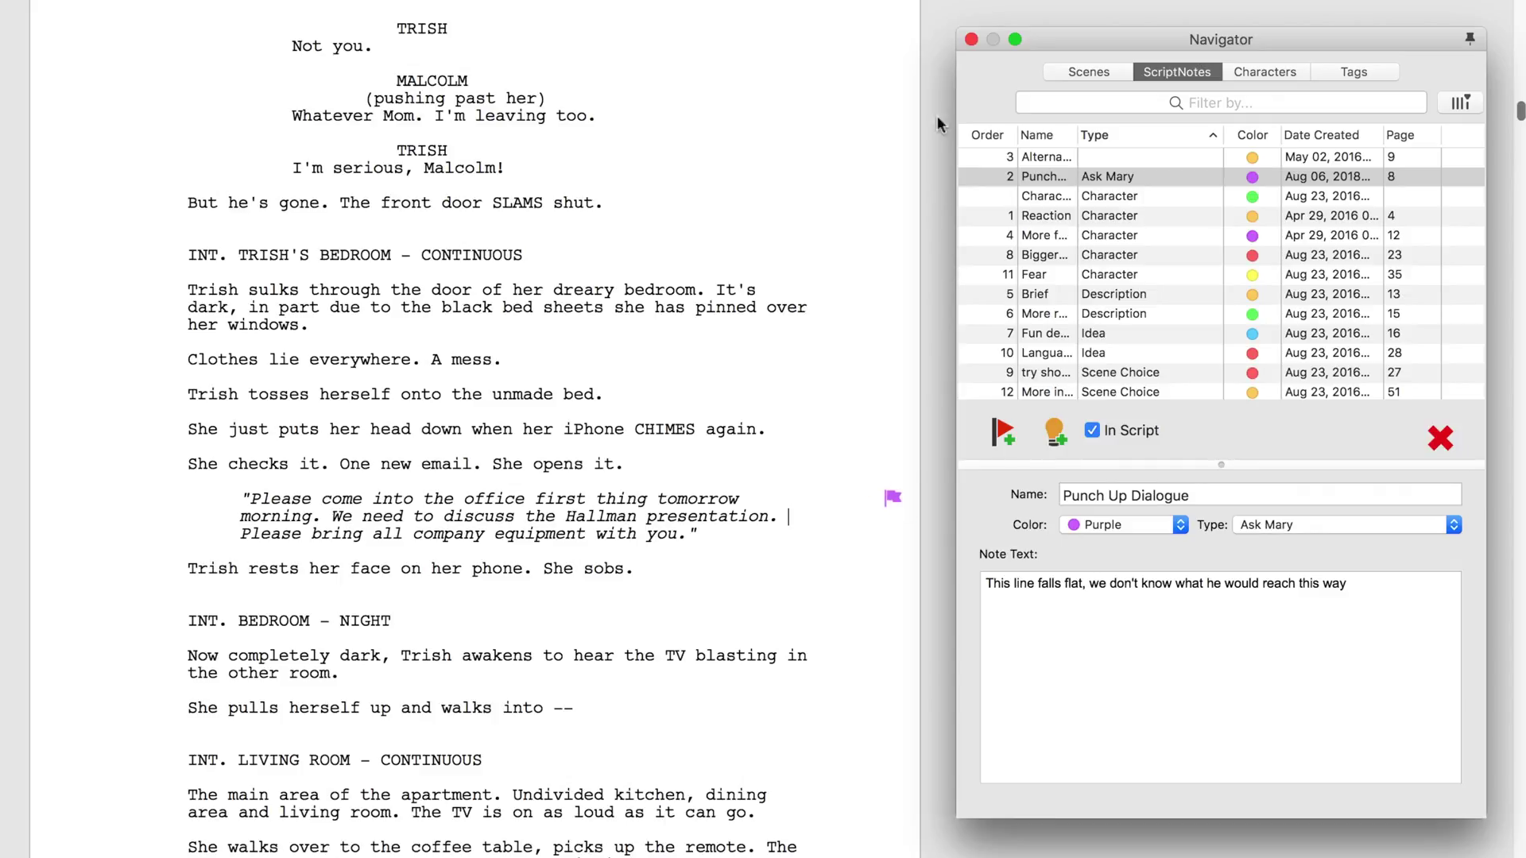
pyautogui.click(970, 40)
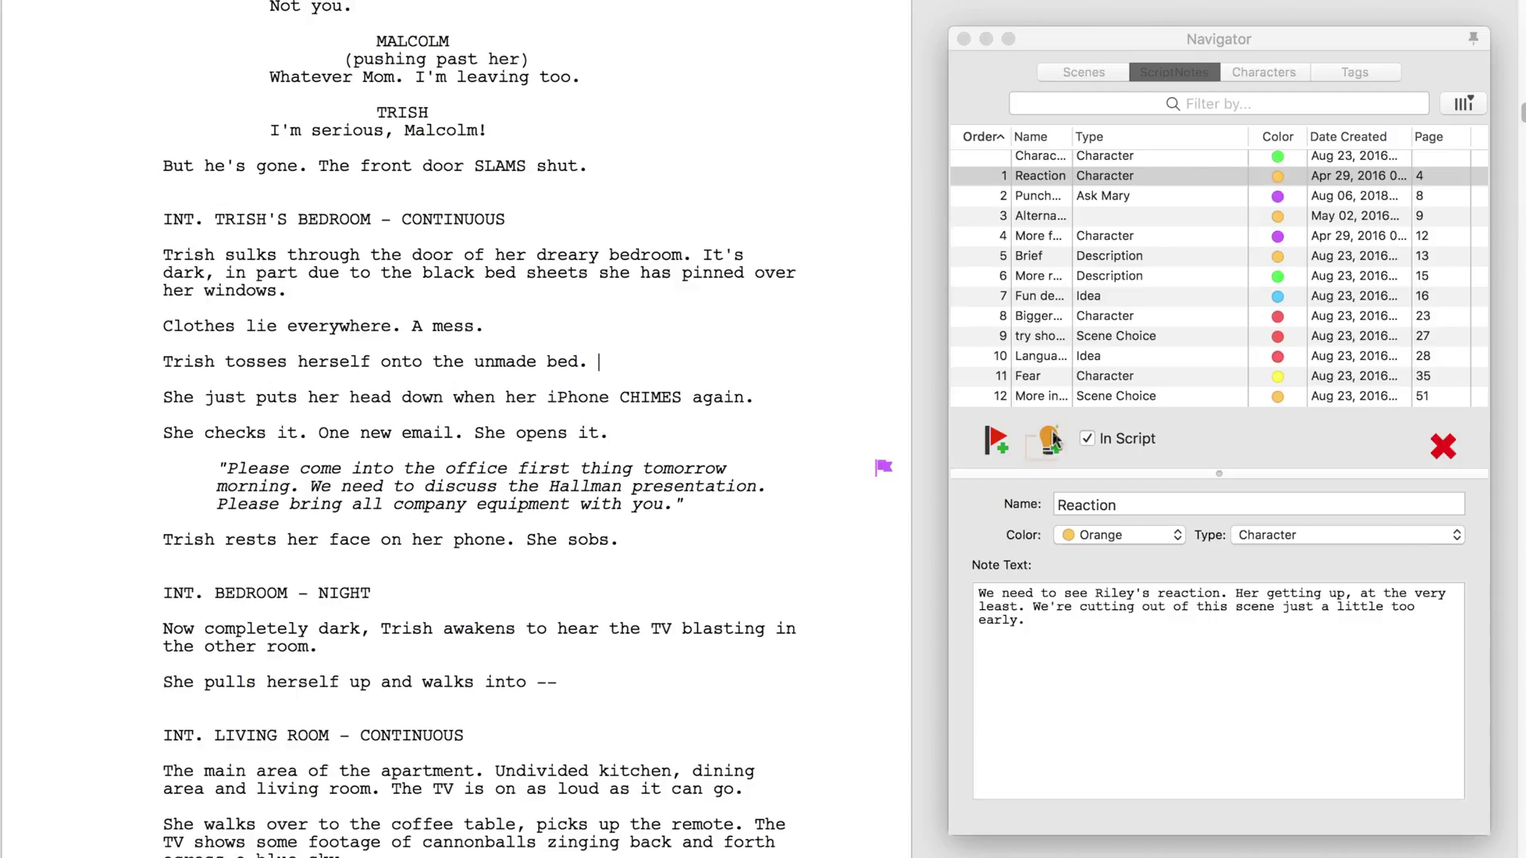
# Add a new ScriptNote named 'General Note' and color it blue
pyautogui.click(1052, 441)
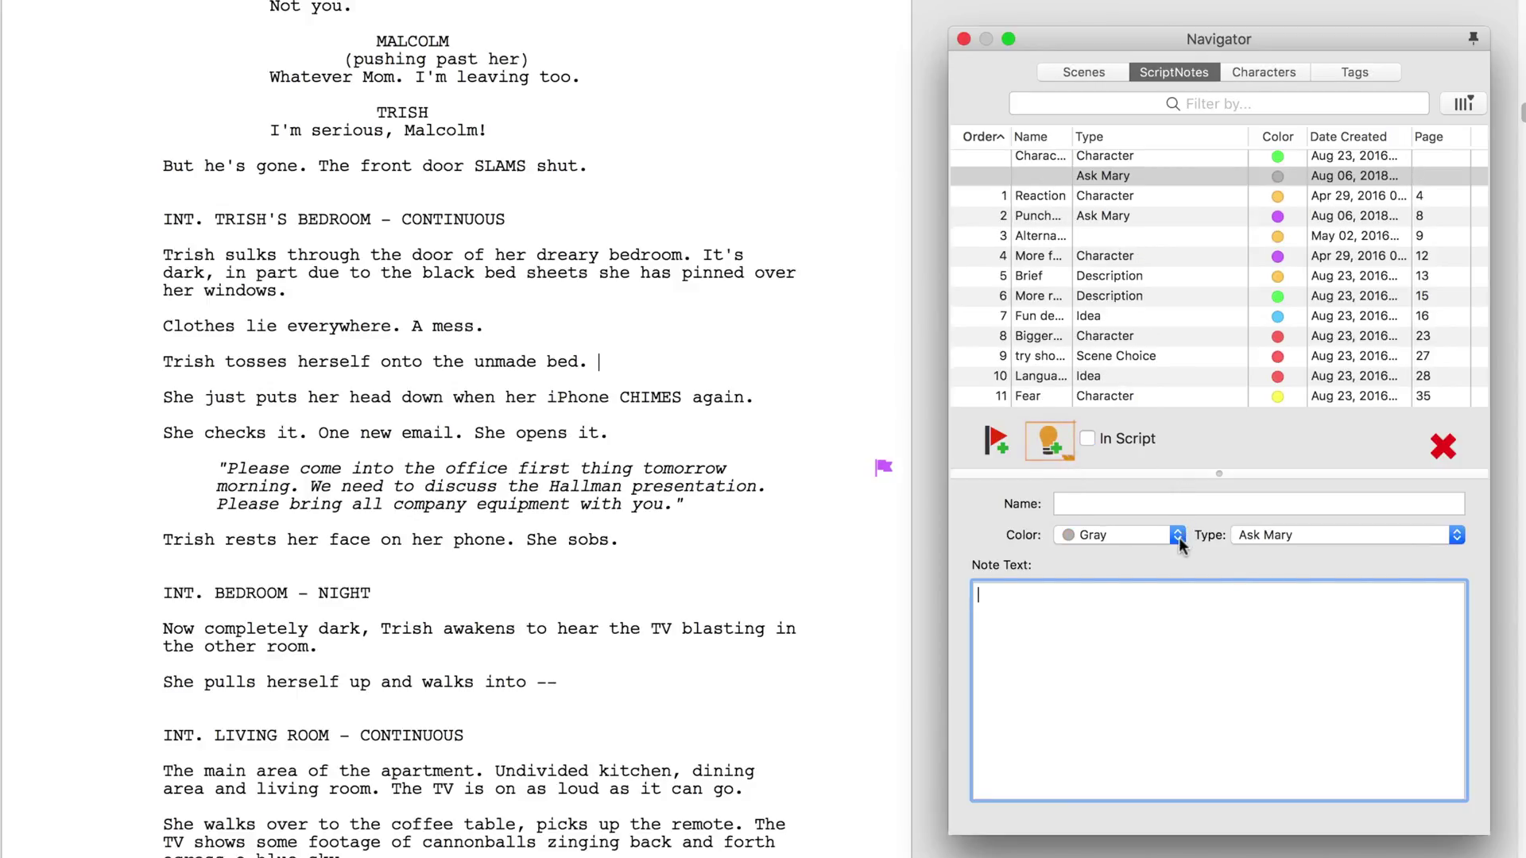
pyautogui.click(1116, 505)
pyautogui.write('General Note')
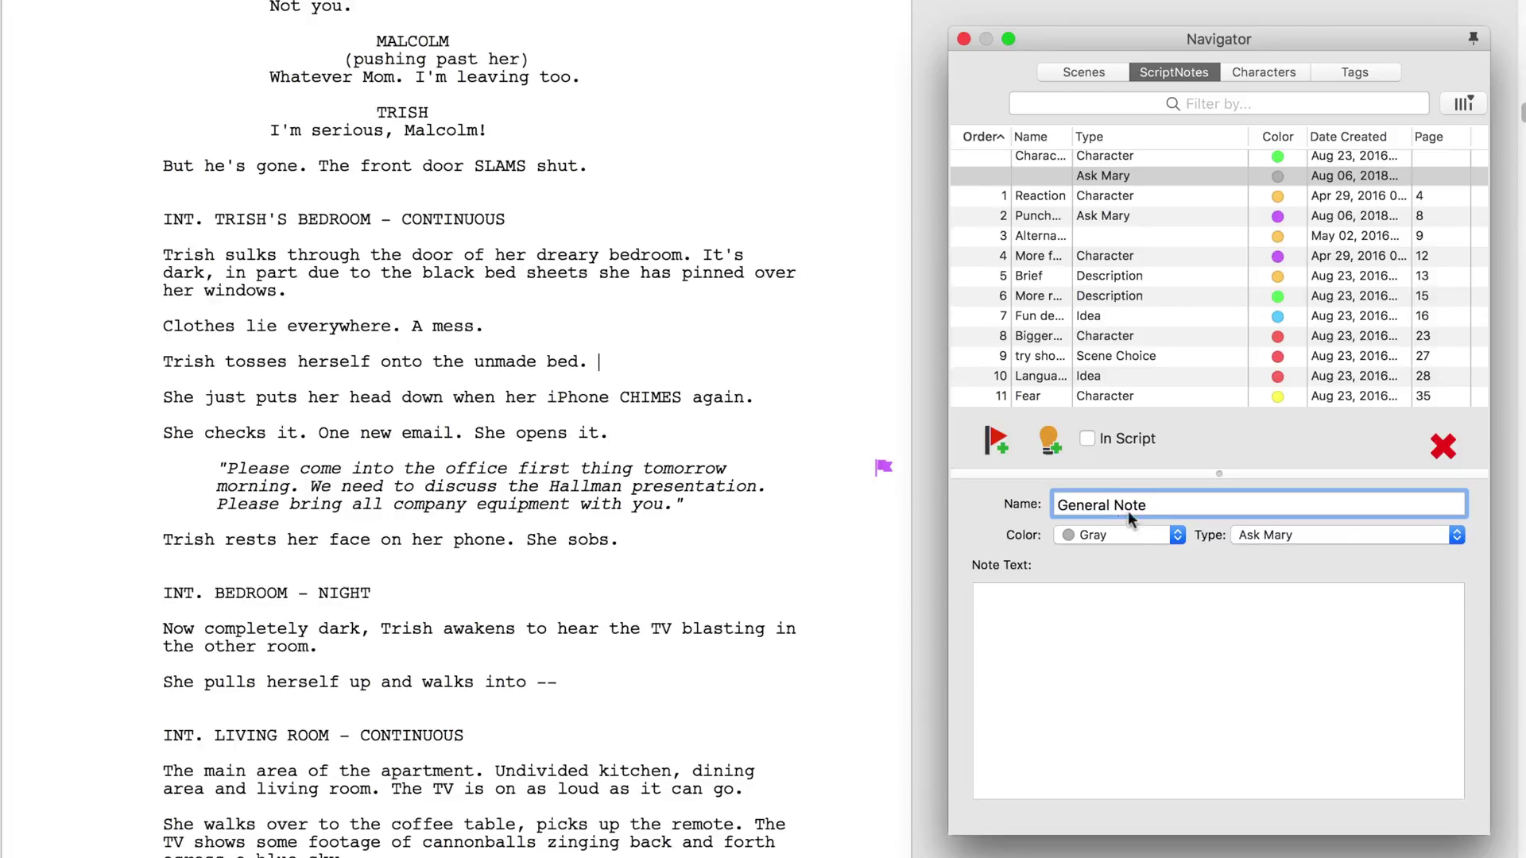
pyautogui.click(1175, 536)
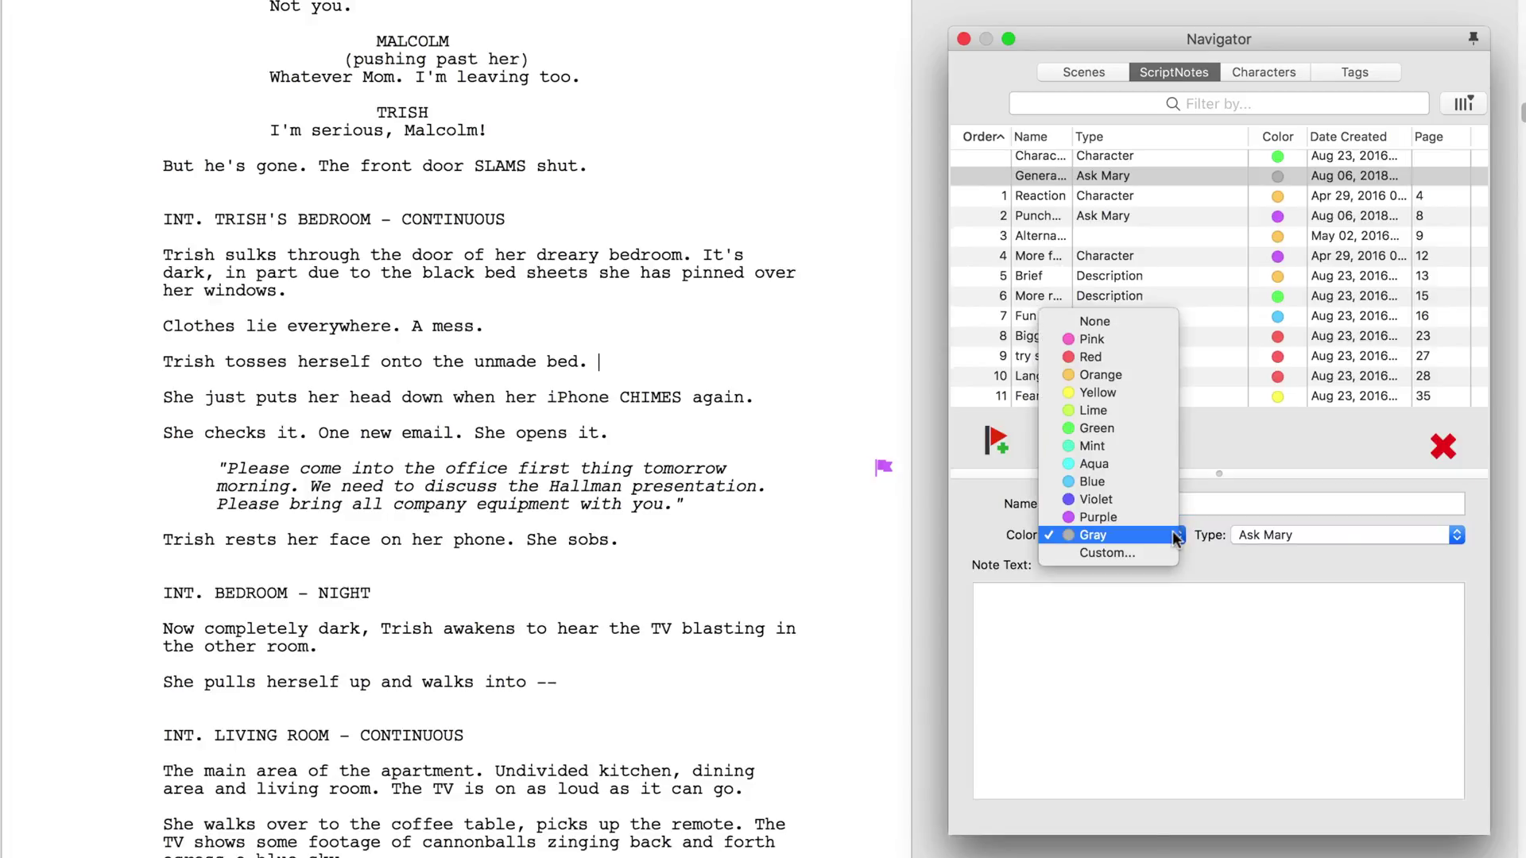
pyautogui.click(1147, 483)
# Give the General Note a newly created type, 'Possible Titles'
pyautogui.click(1456, 534)
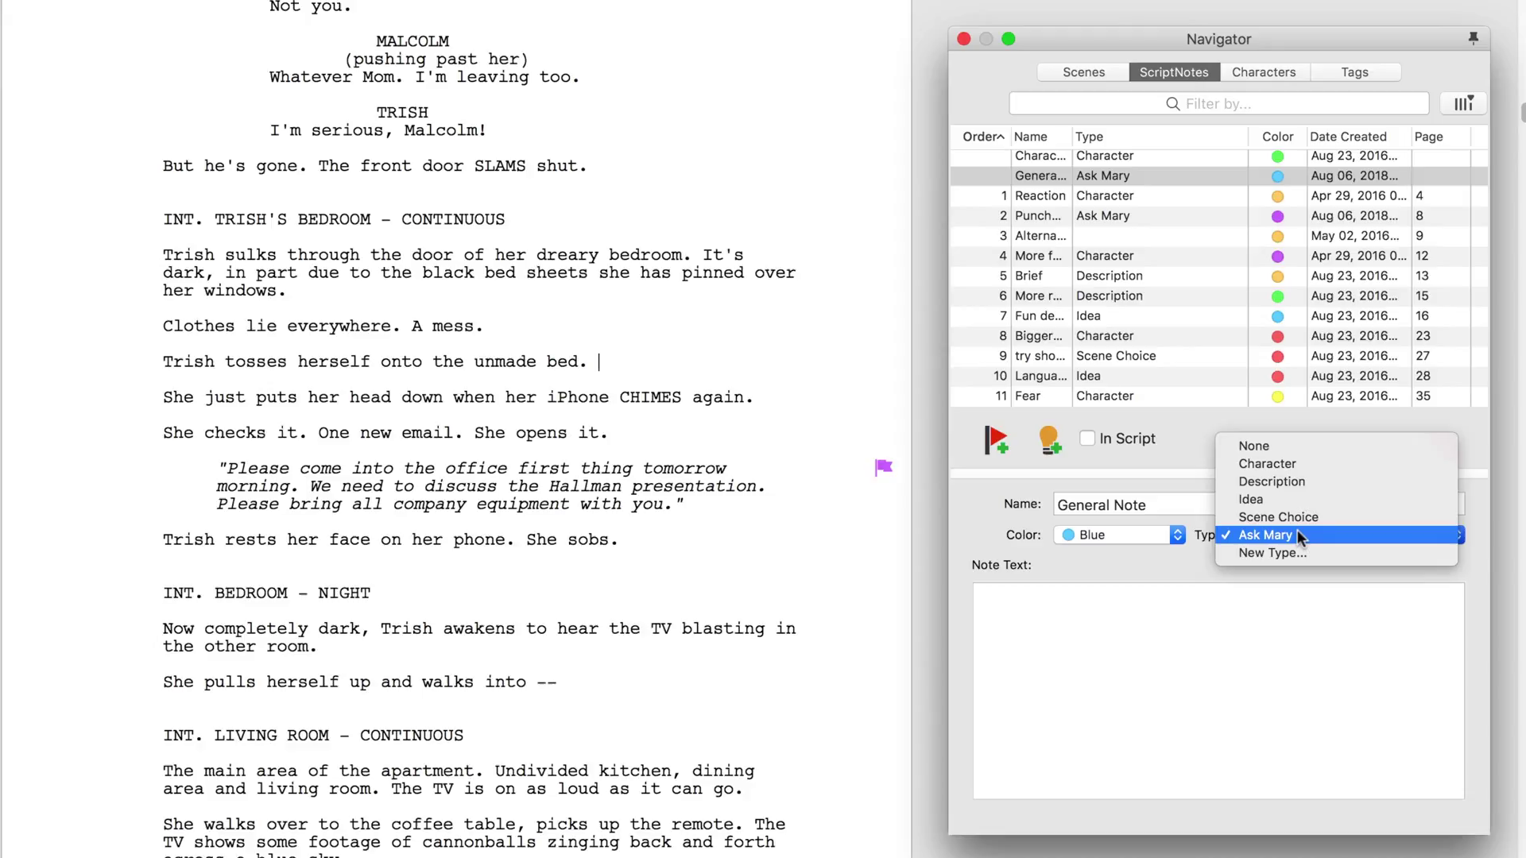
pyautogui.click(1300, 551)
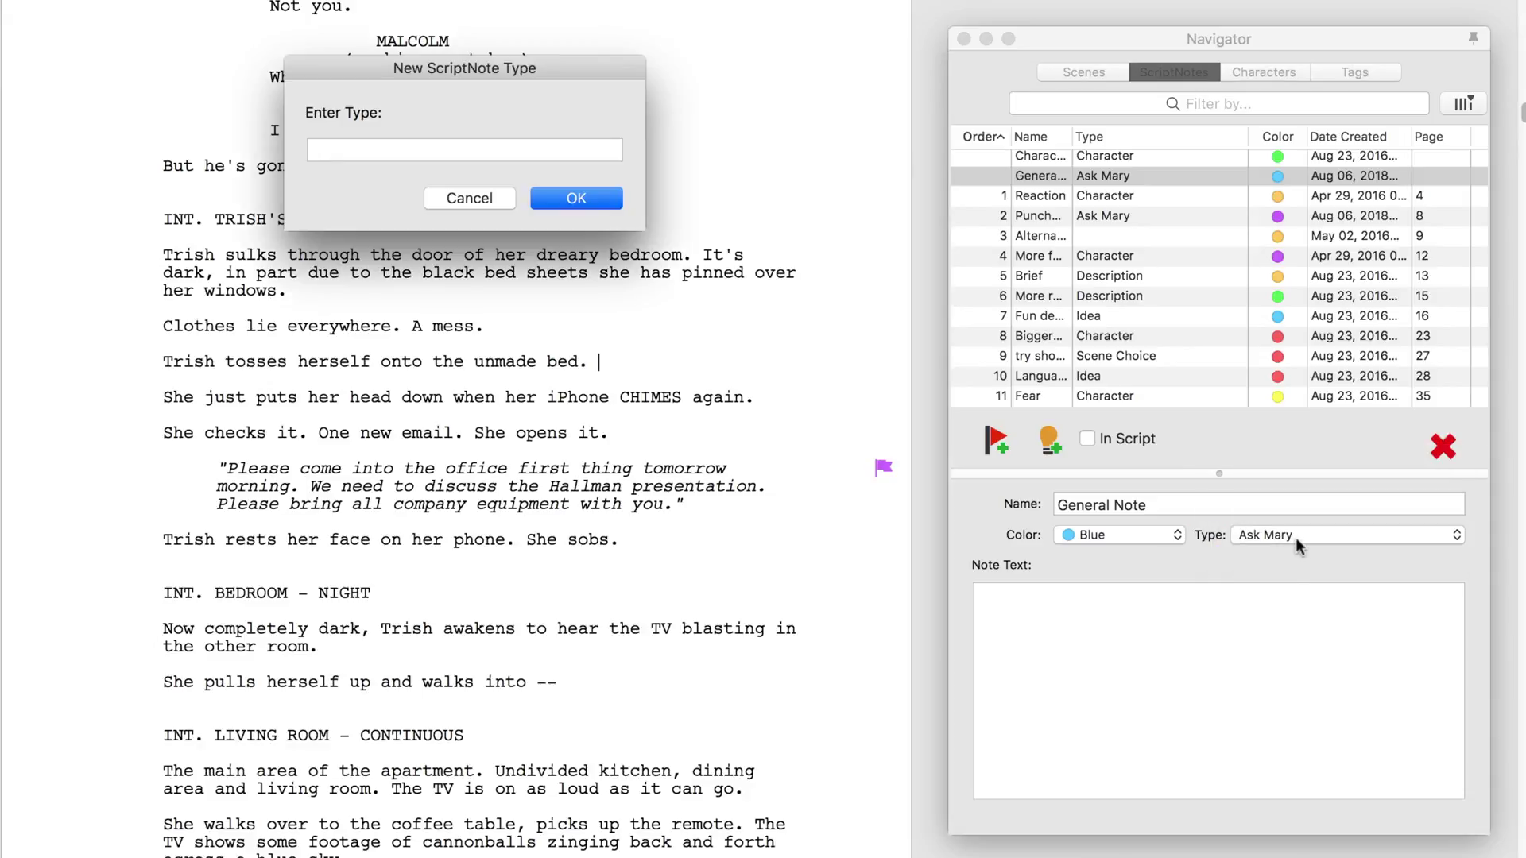
pyautogui.write('Possible Titles')
pyautogui.press('Return')
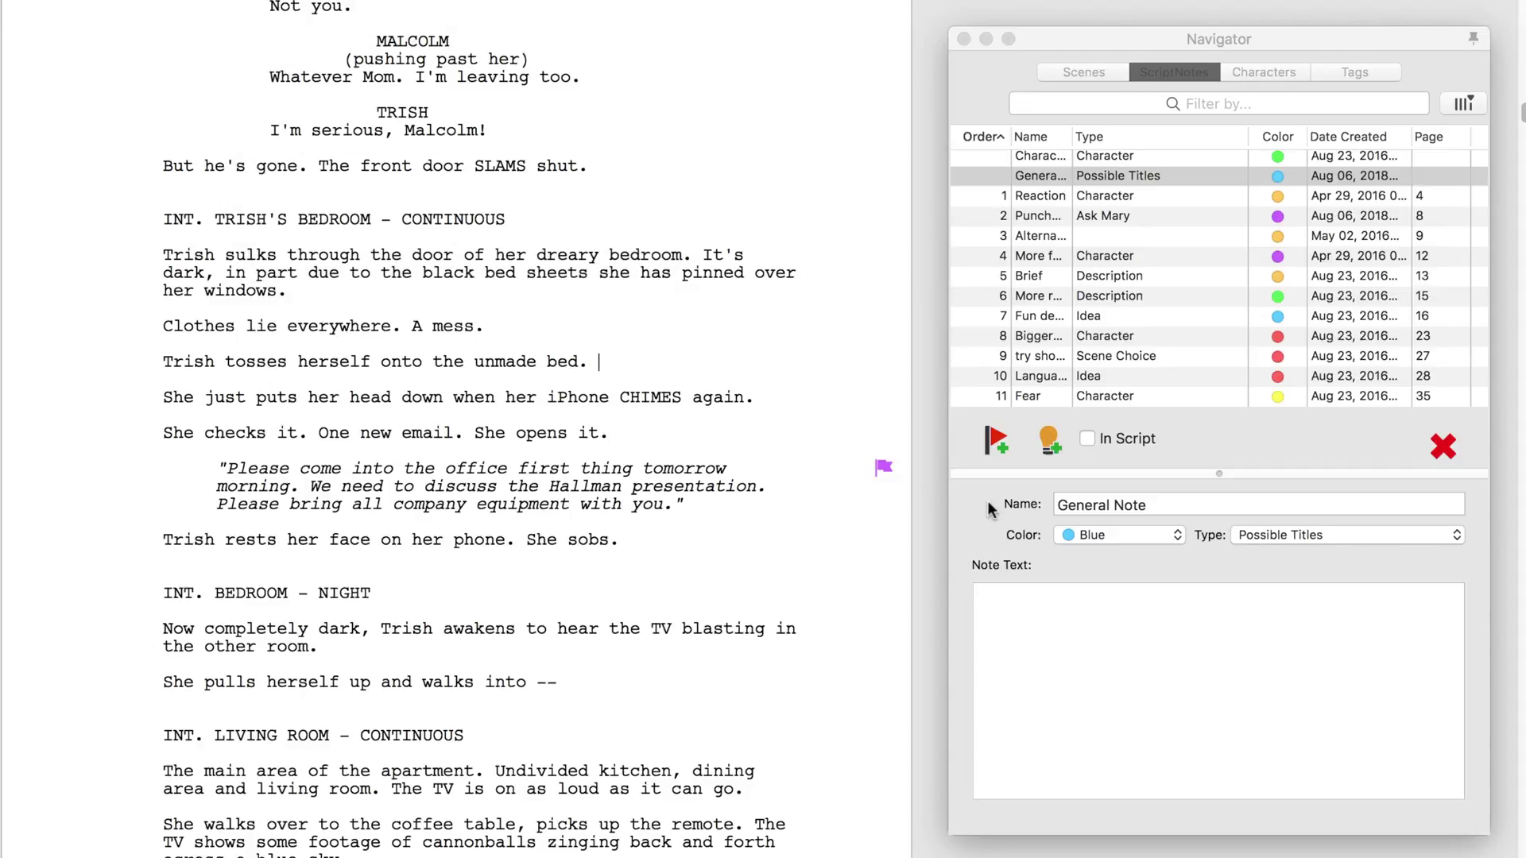
# Move the Color column after Page and add a Scene # column to the ScriptNotes list
pyautogui.click(1027, 141)
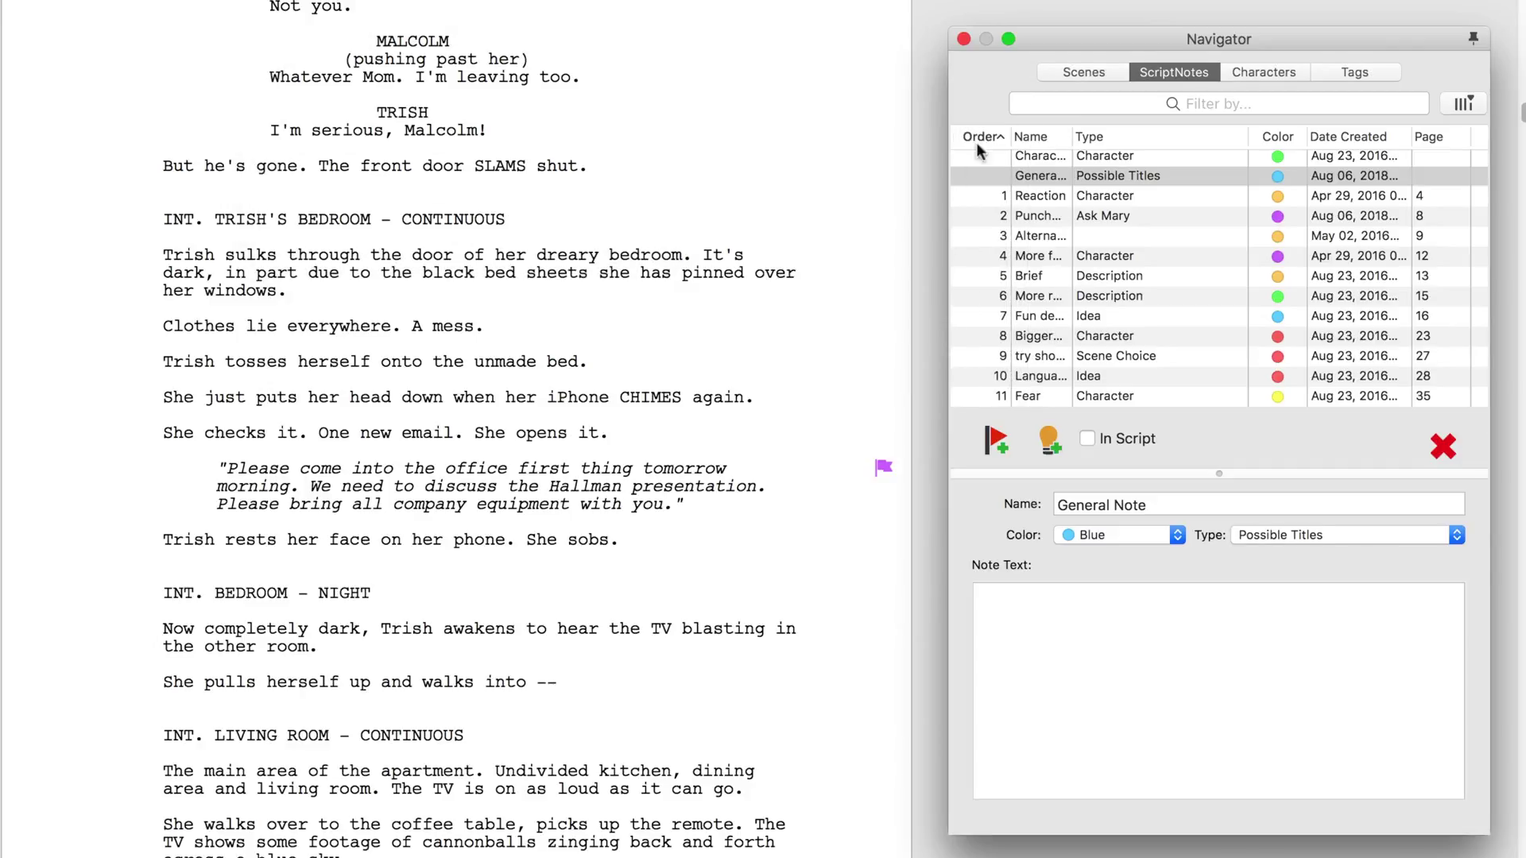
pyautogui.moveTo(1246, 137); pyautogui.dragTo(1389, 137)
pyautogui.rightClick(1433, 136)
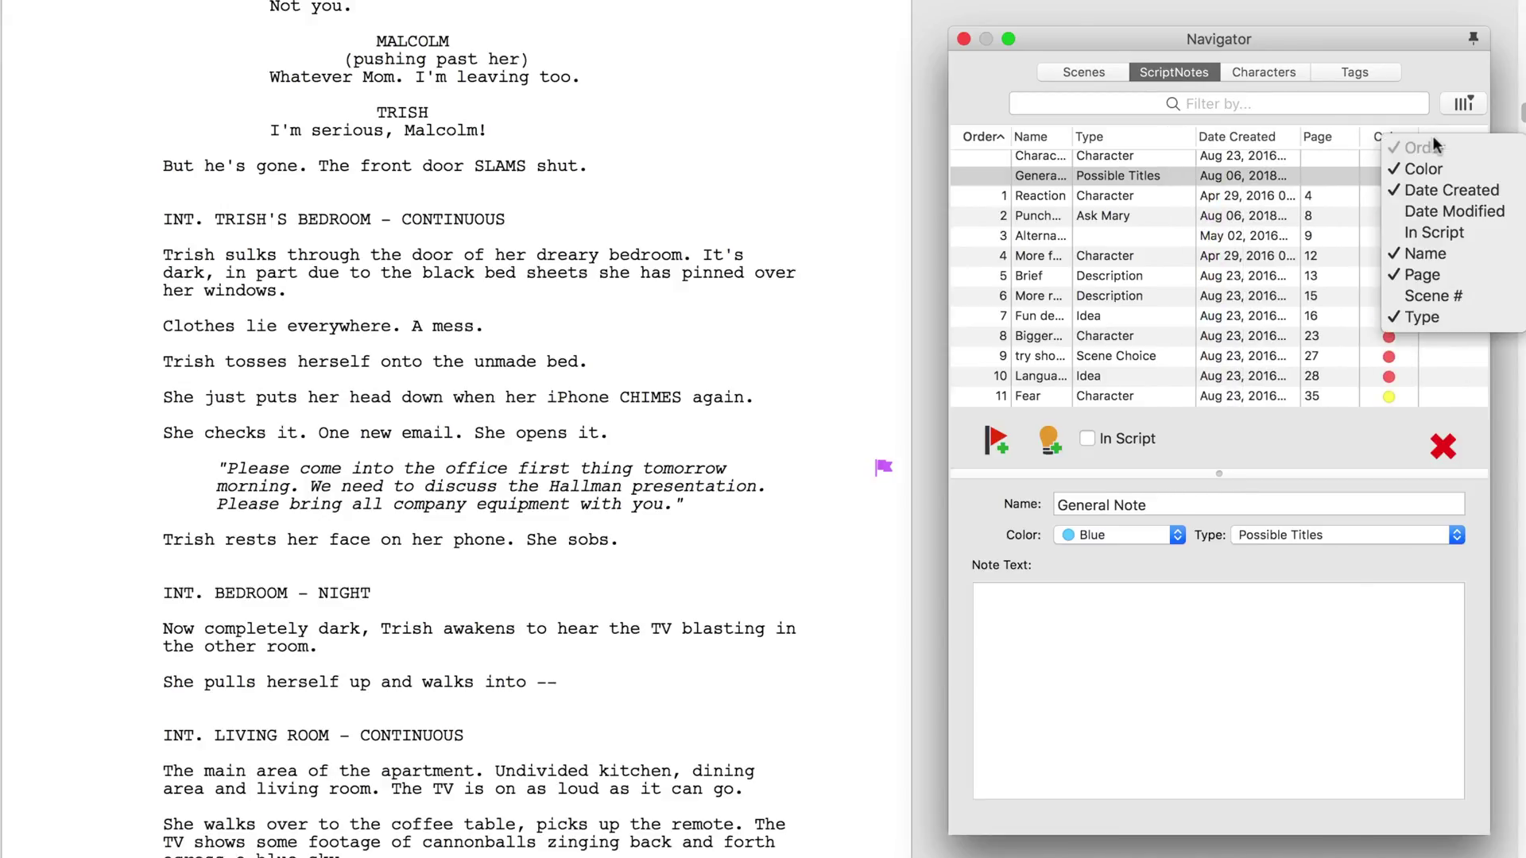
pyautogui.click(1432, 295)
pyautogui.scroll(-1, 1443, 240)
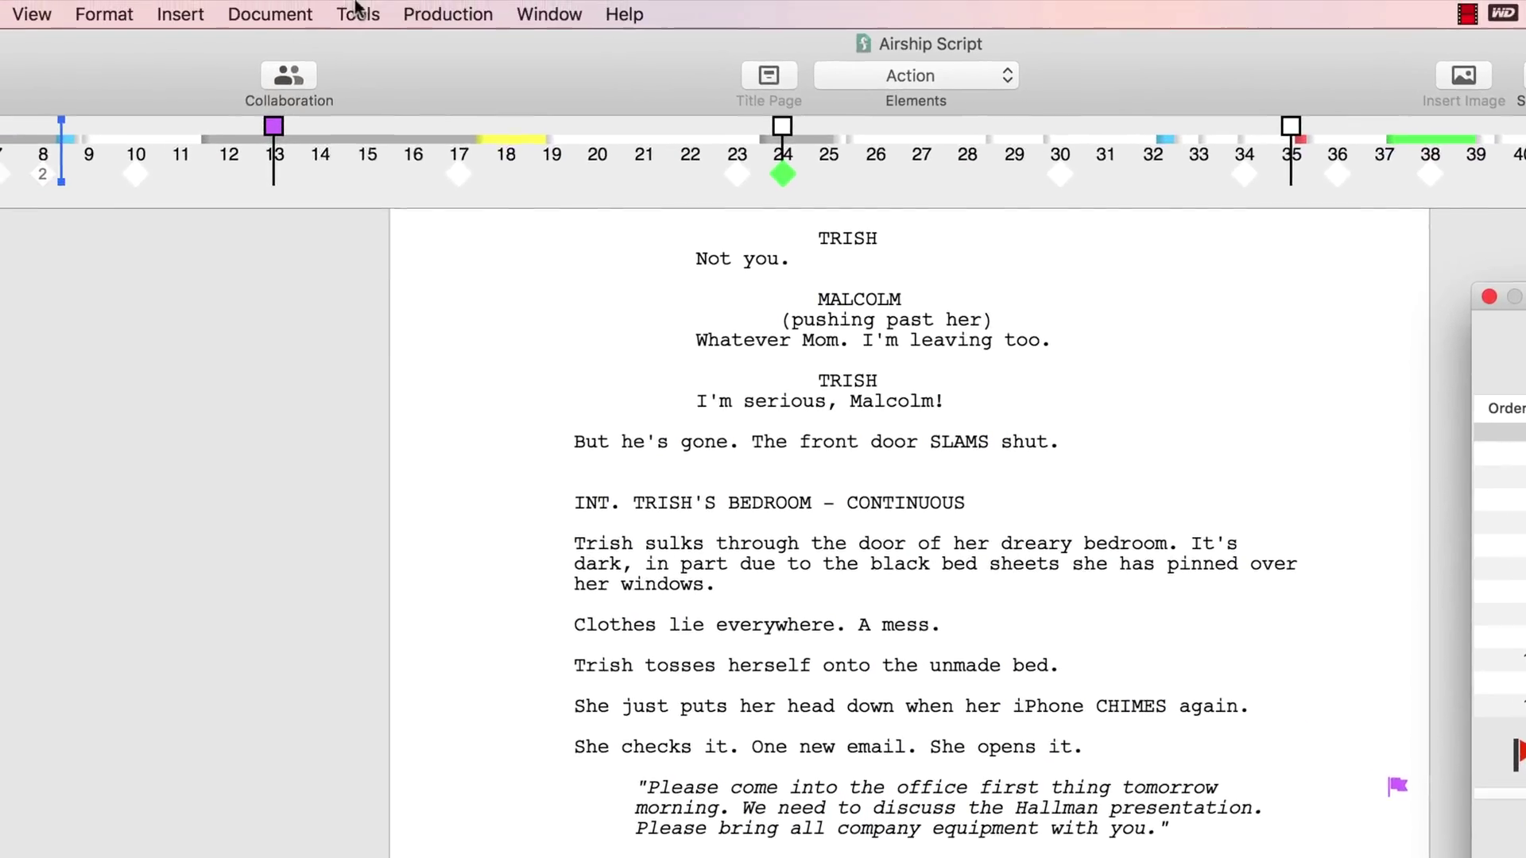
# Generate an Airship Script ScriptNote Report excluding None and Idea notes, then start printing it
pyautogui.click(358, 13)
pyautogui.moveTo(406, 173)
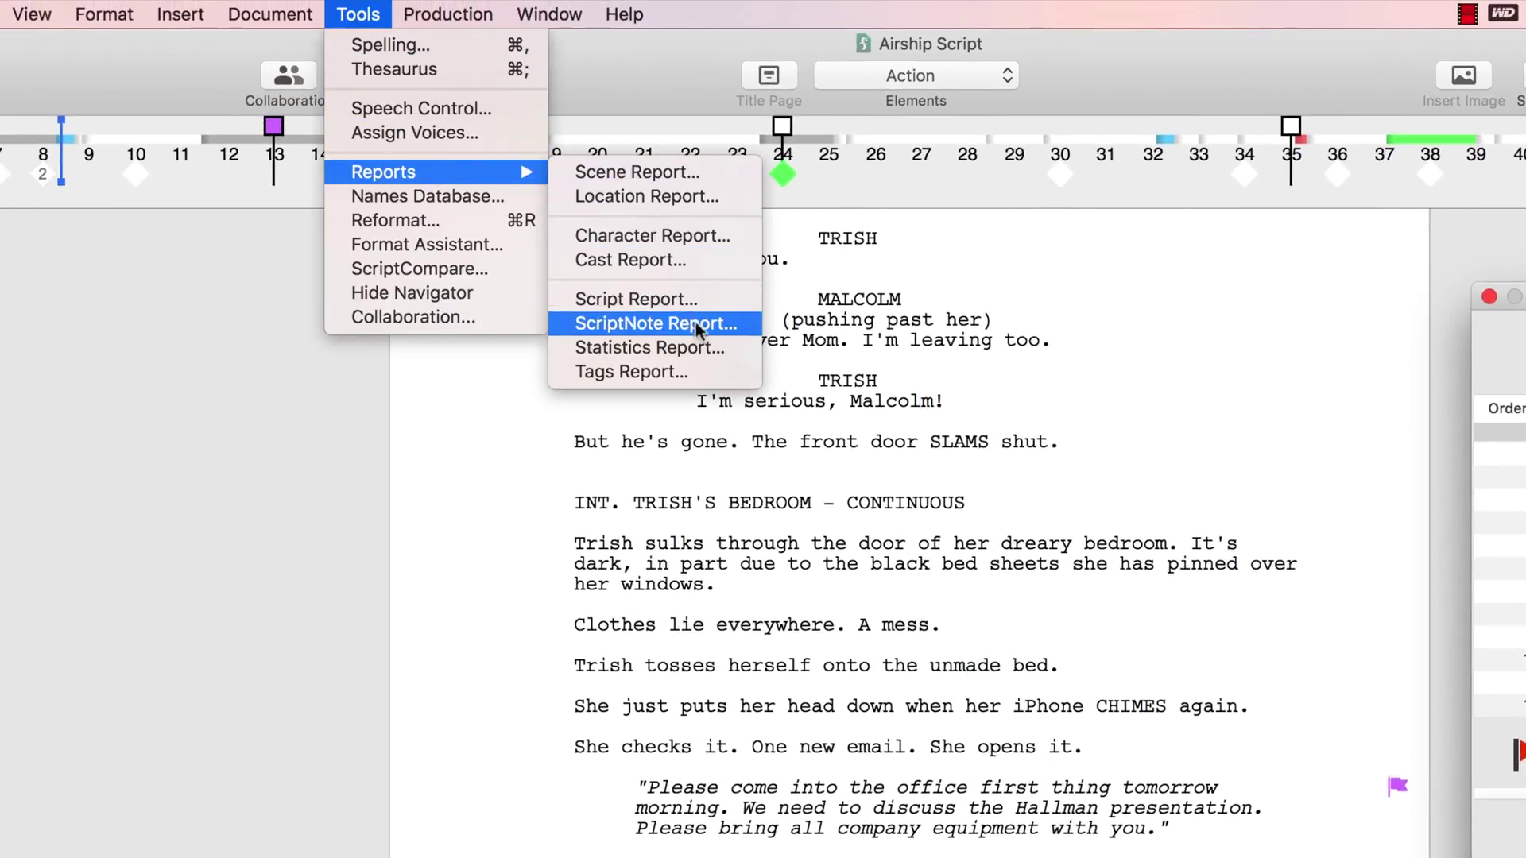
pyautogui.click(700, 331)
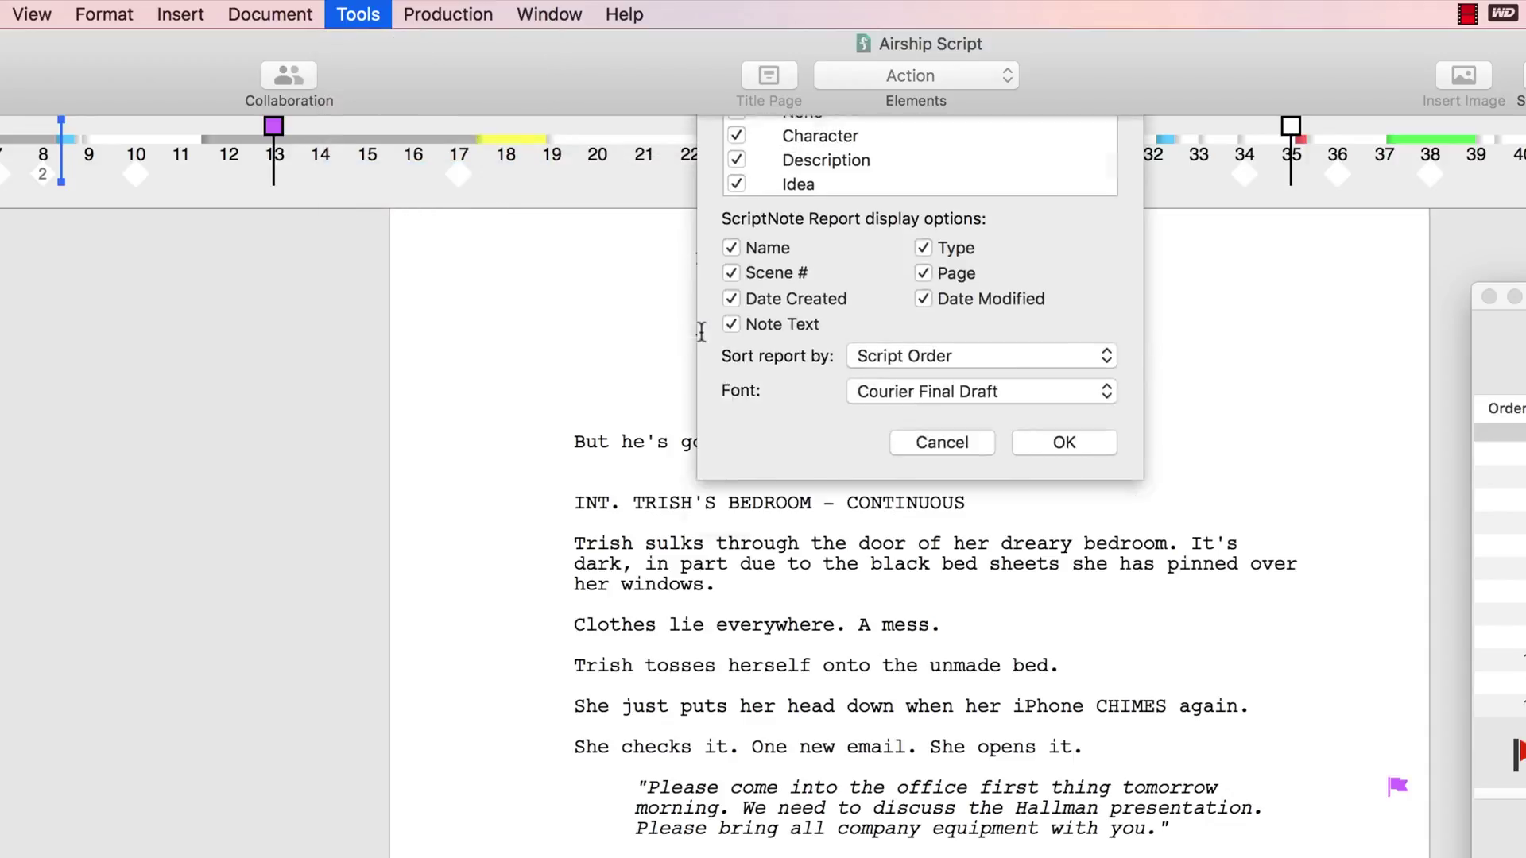
pyautogui.click(737, 187)
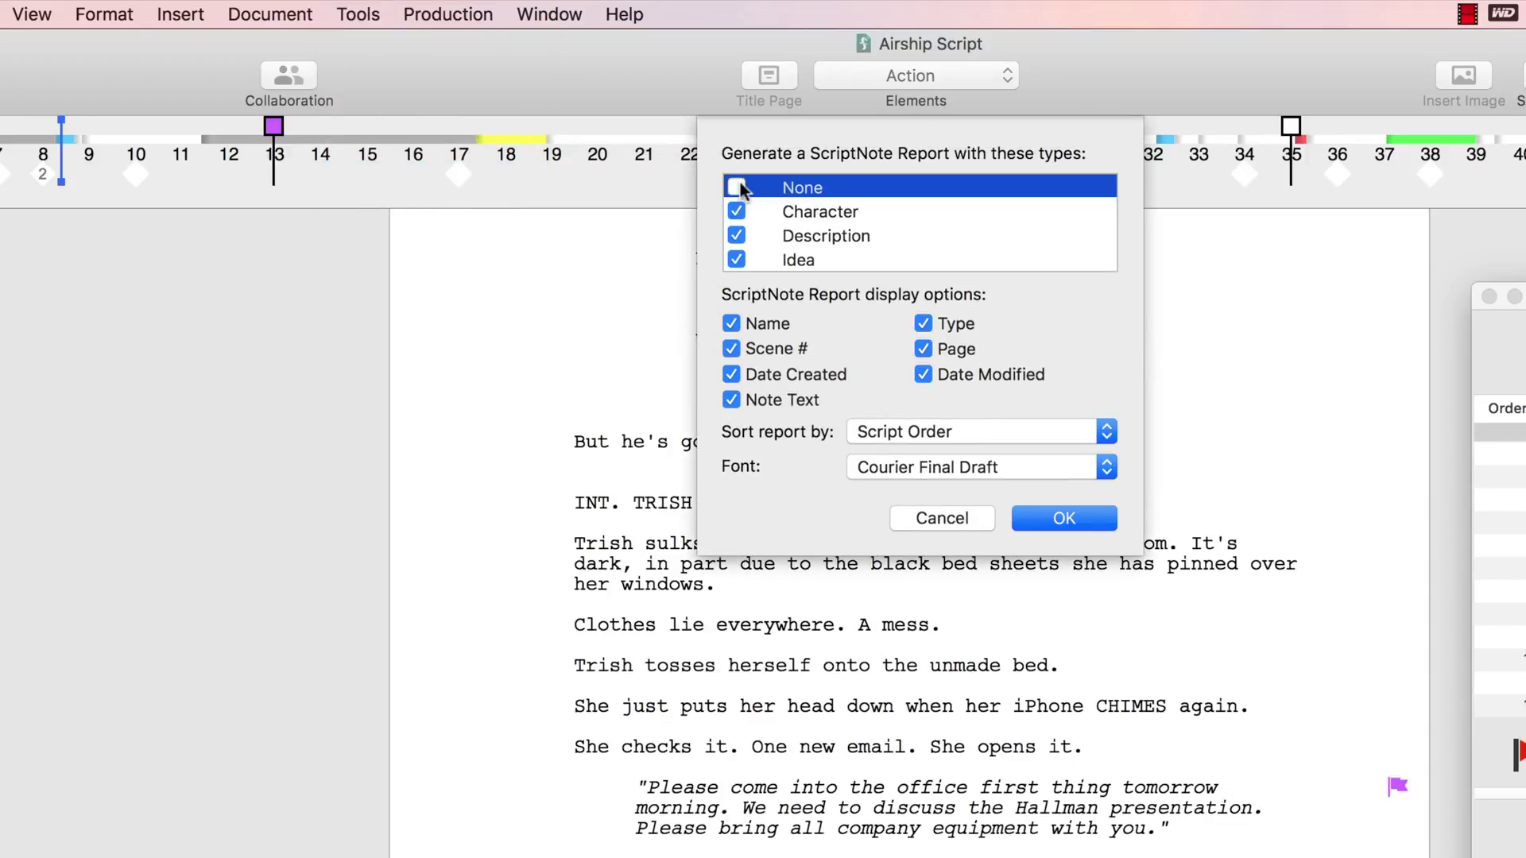
pyautogui.click(738, 261)
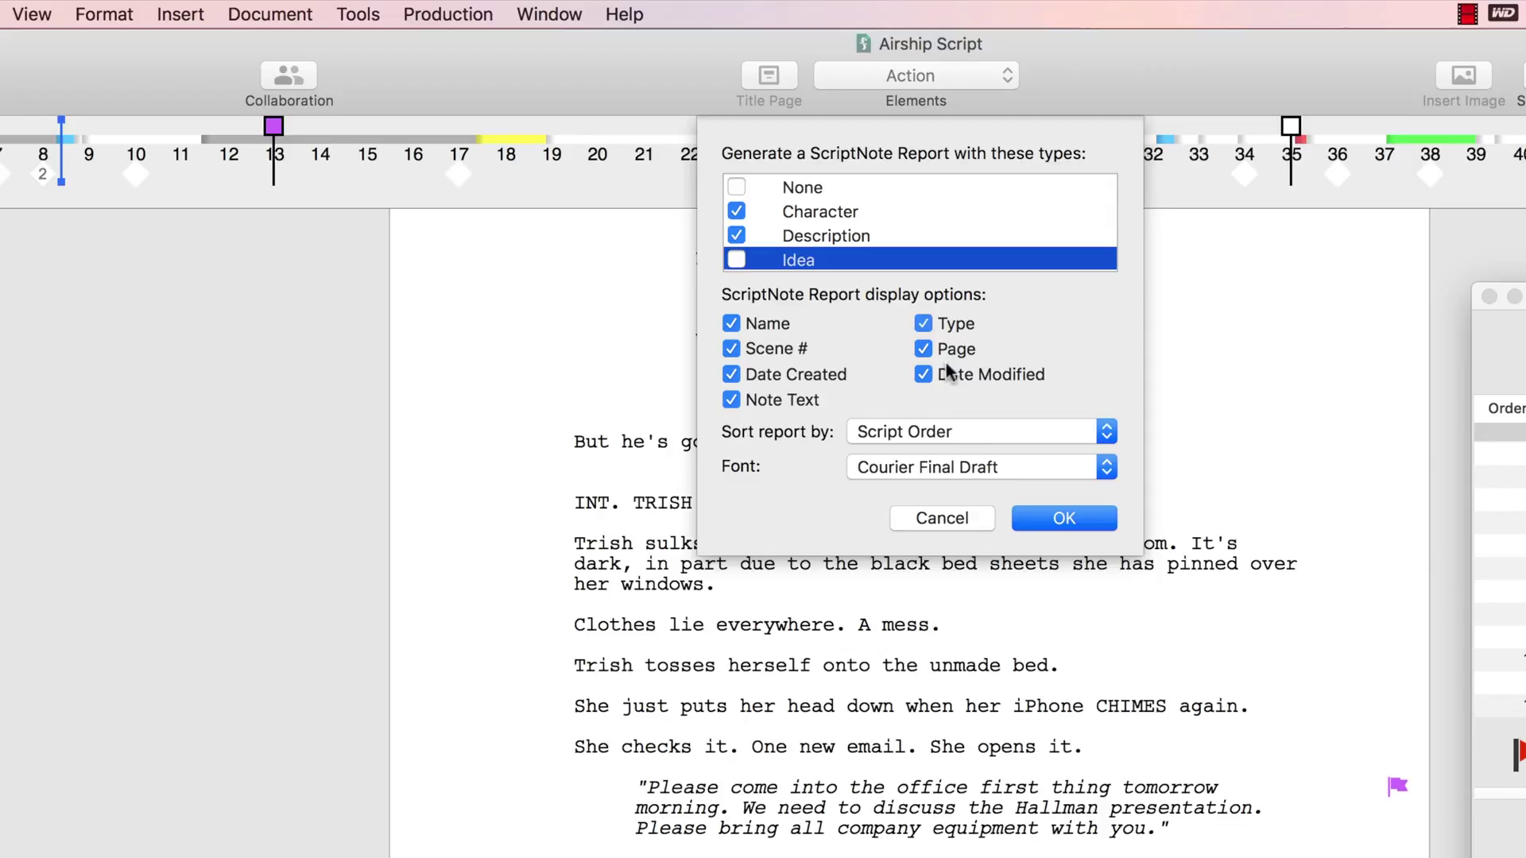
pyautogui.click(1038, 509)
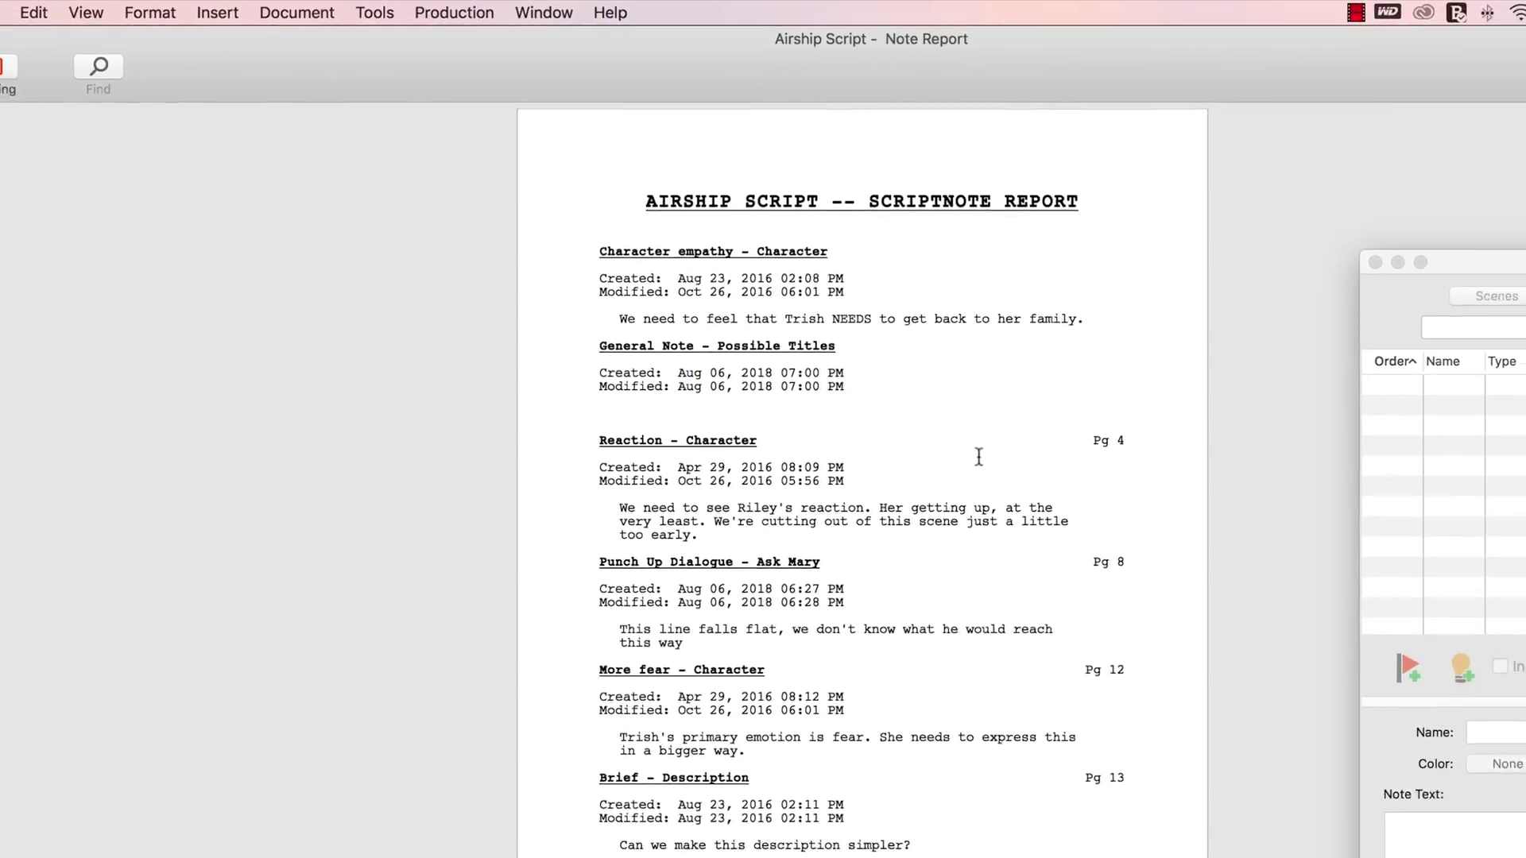
pyautogui.click(68, 51)
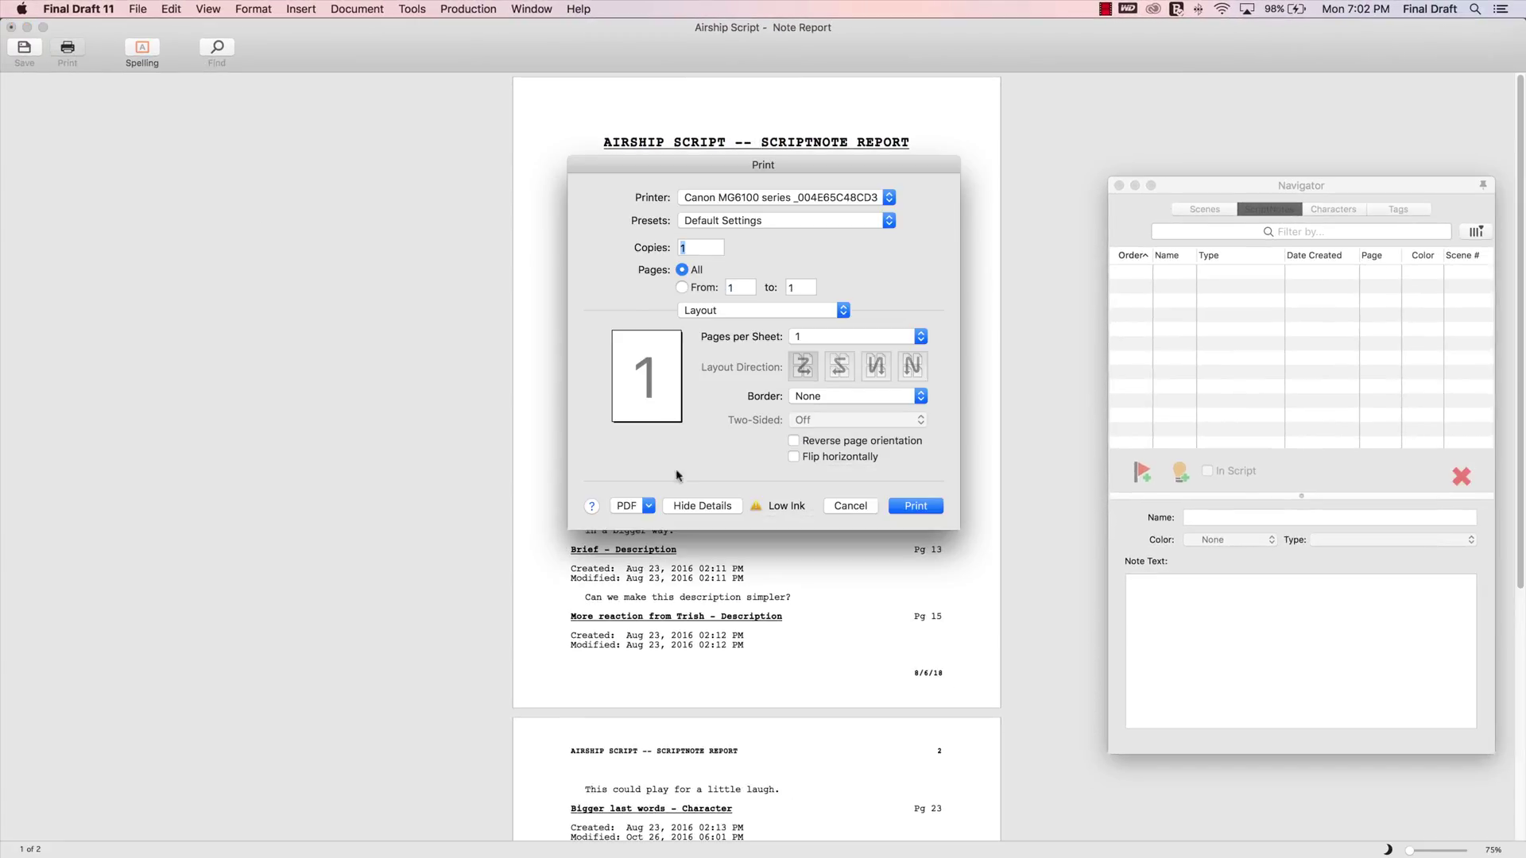